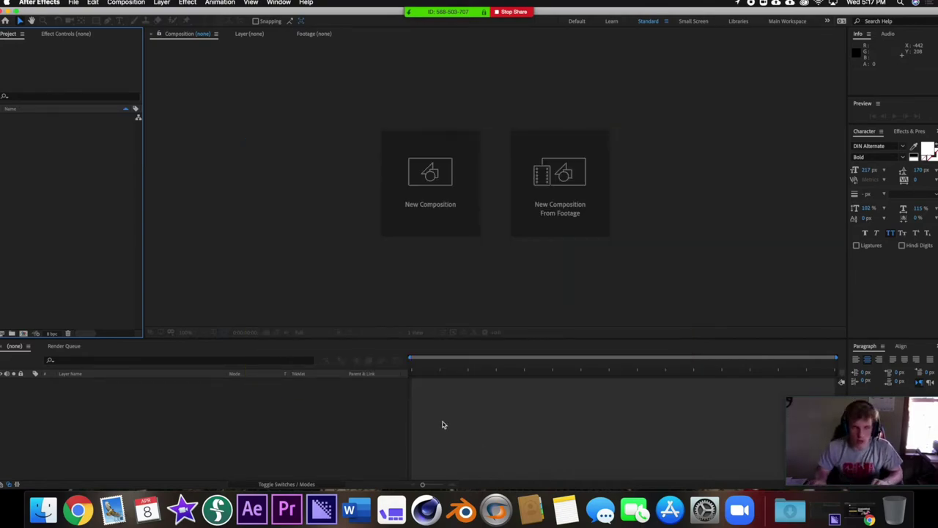
Step: Open a new Finder window showing Recents over the empty After Effects project
left_click(43, 499)
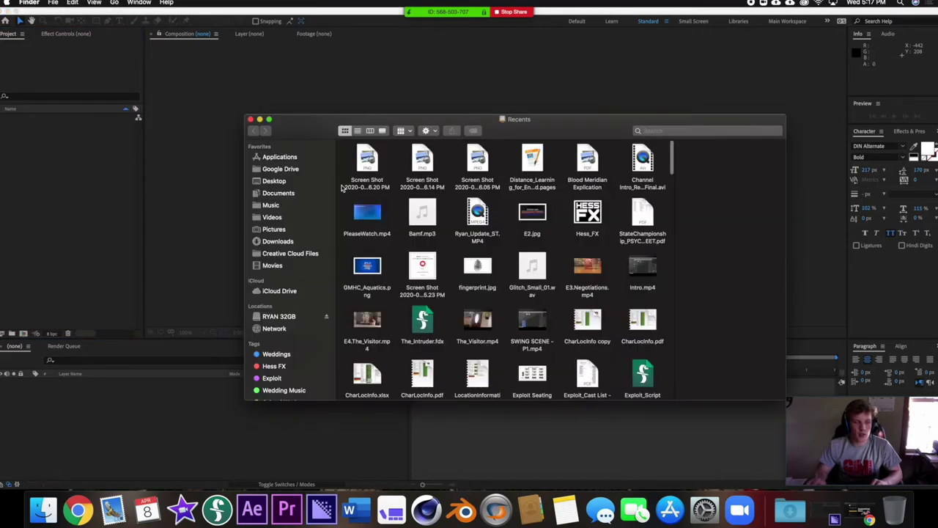
Step: Import MVI_2594.MP4 from the card's DCIM > 100HPAIO folder into a new composition, then move to 0:00:02:11
left_click(293, 315)
double_click(377, 167)
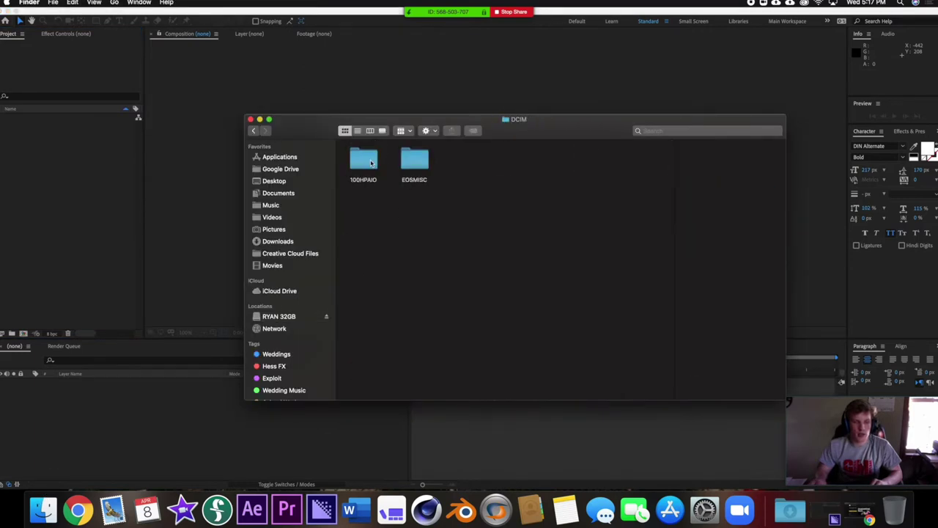
double_click(378, 169)
left_click_drag(618, 160, 29, 183)
left_click_drag(41, 124, 35, 333)
left_click_drag(415, 369, 776, 370)
Step: Trim the composition to the work area 0:00:02:11–0:00:10:03
key("b")
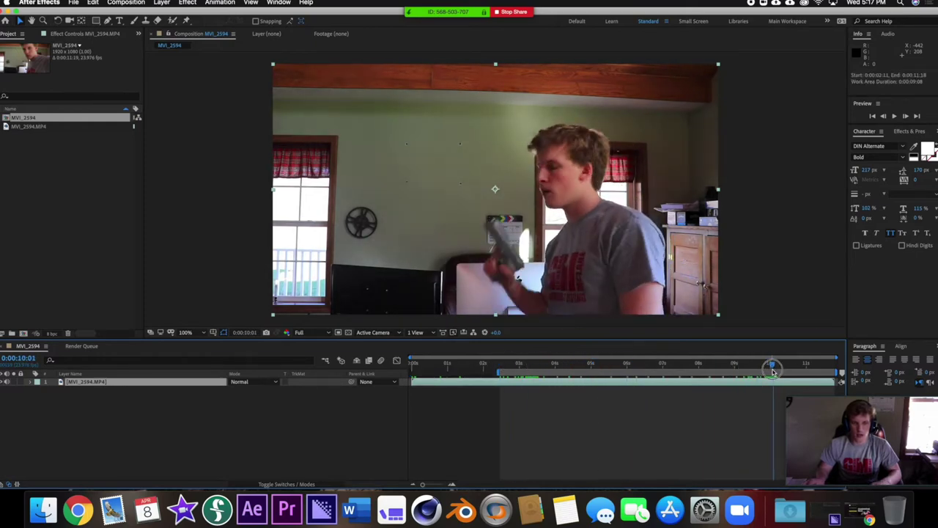
key("n")
right_click(703, 372)
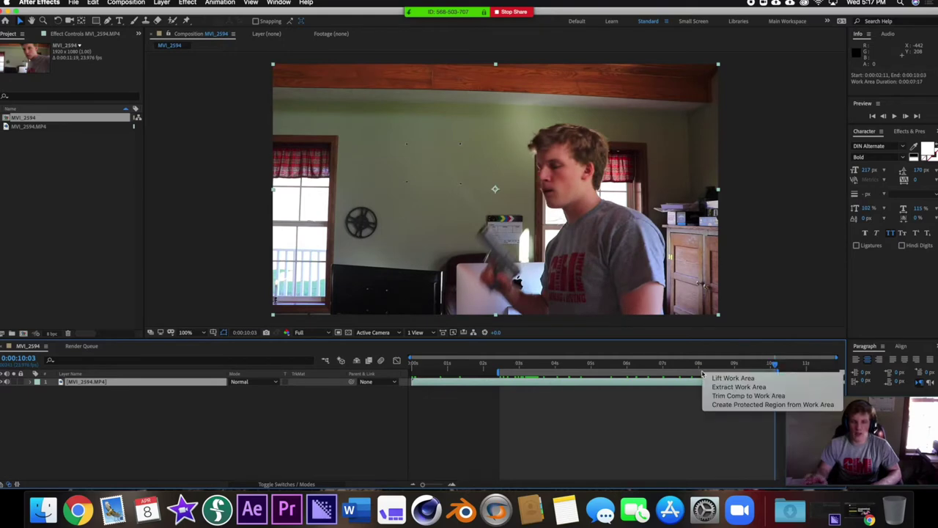
left_click(771, 396)
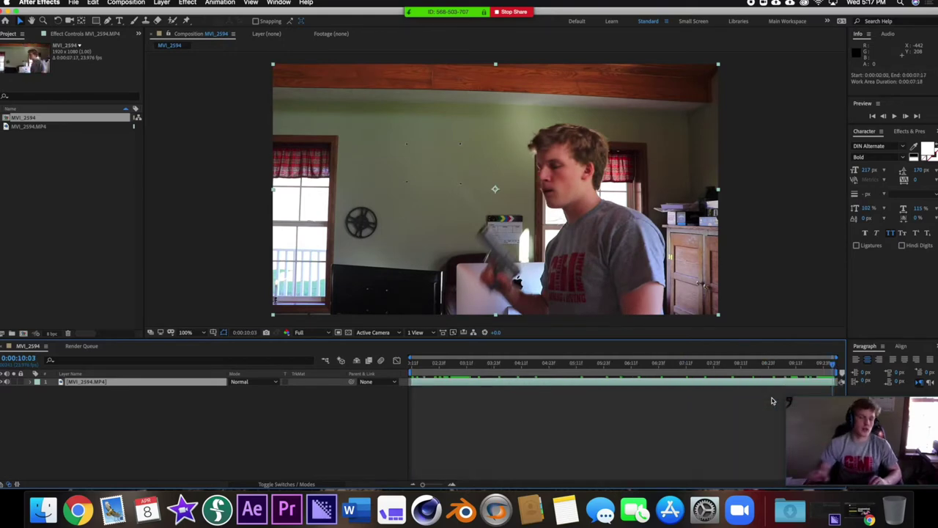
Step: Rename the clip layer to Footage and move the playhead to 0:00:03:13
key("Home")
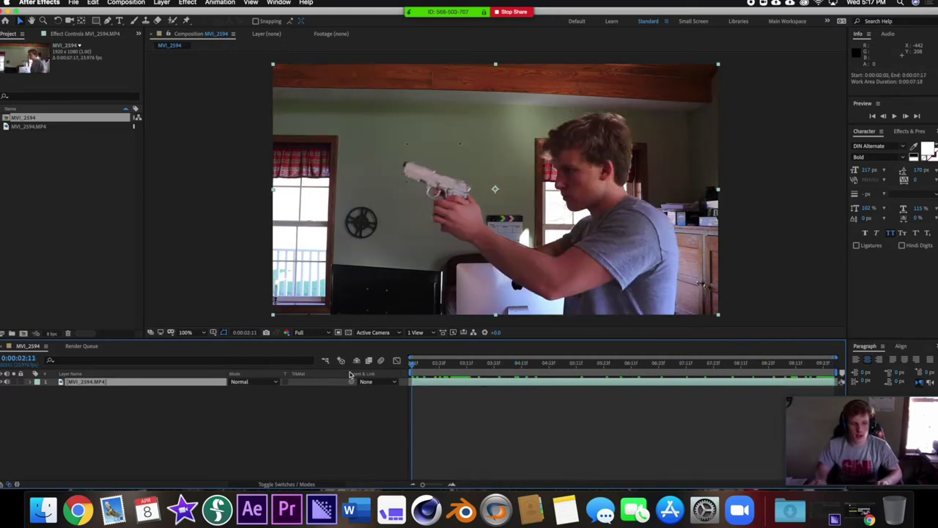
left_click(134, 381)
type("Footage")
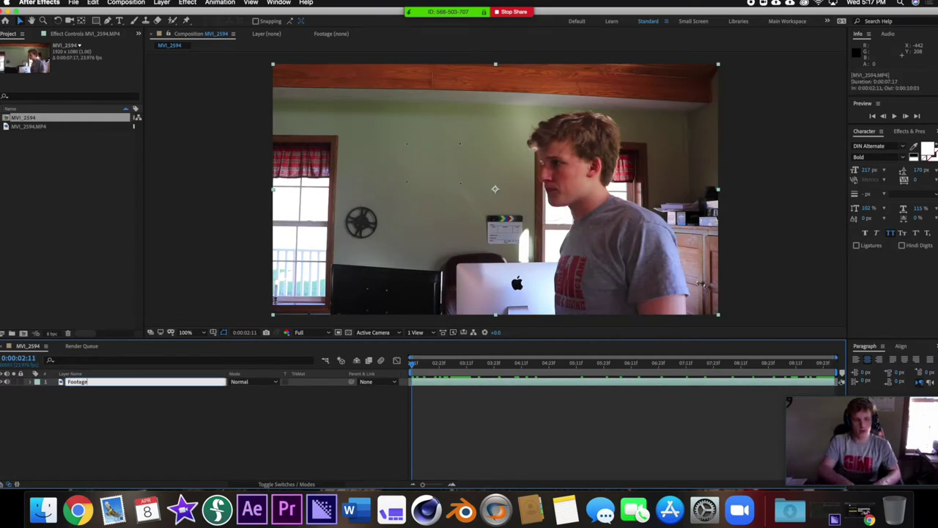
key("Return")
left_click(105, 408)
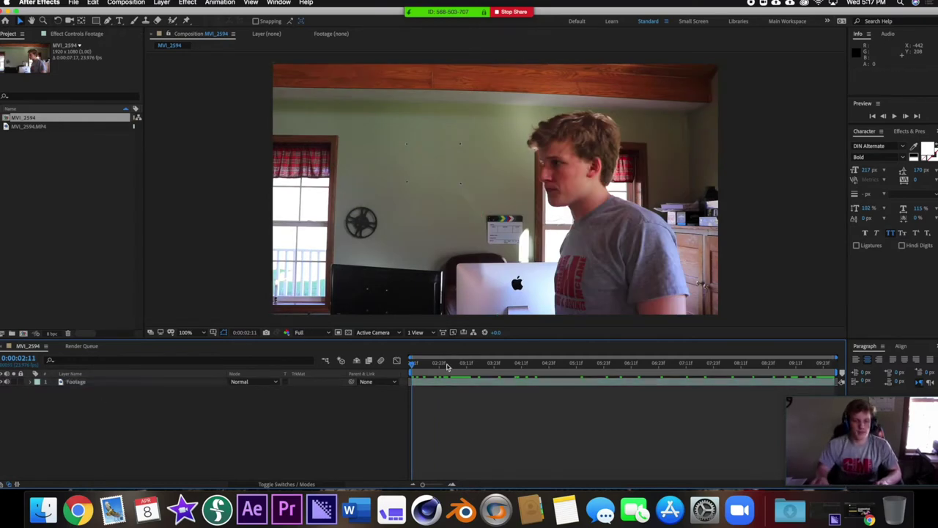
left_click_drag(416, 368, 503, 364)
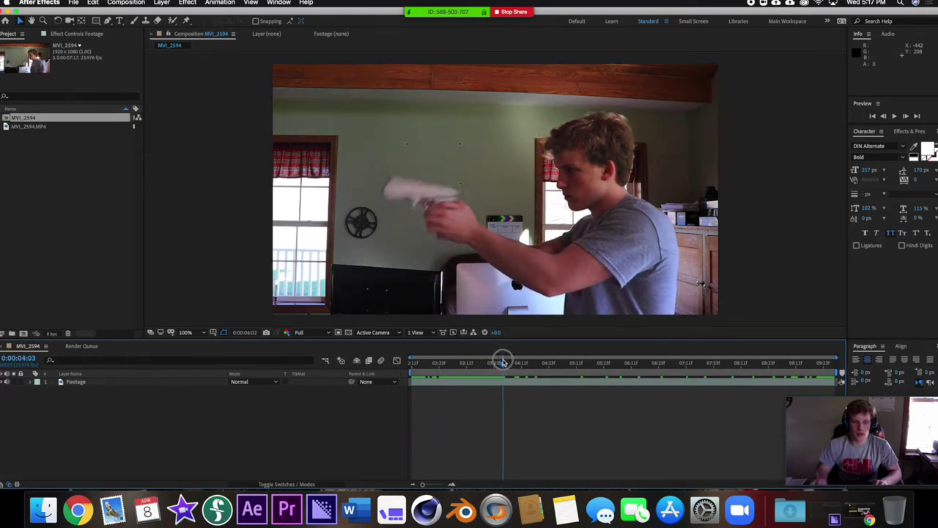
double_click(46, 200)
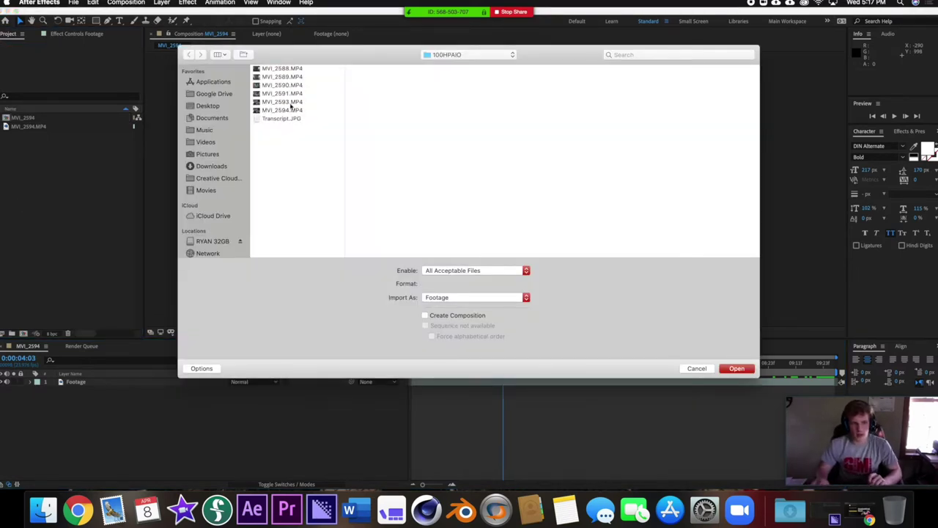
Step: Import the Muzzle.jpg flash image from the Desktop into the project
left_click(209, 105)
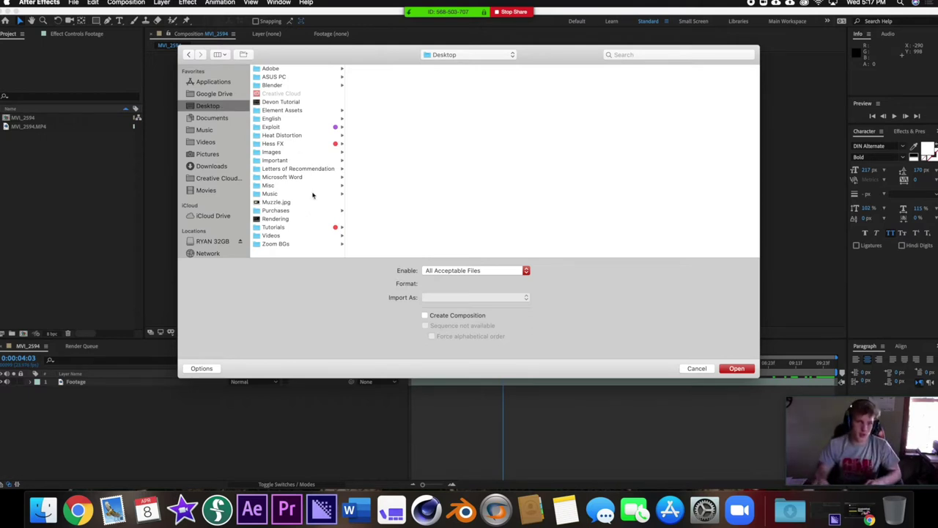
left_click(279, 202)
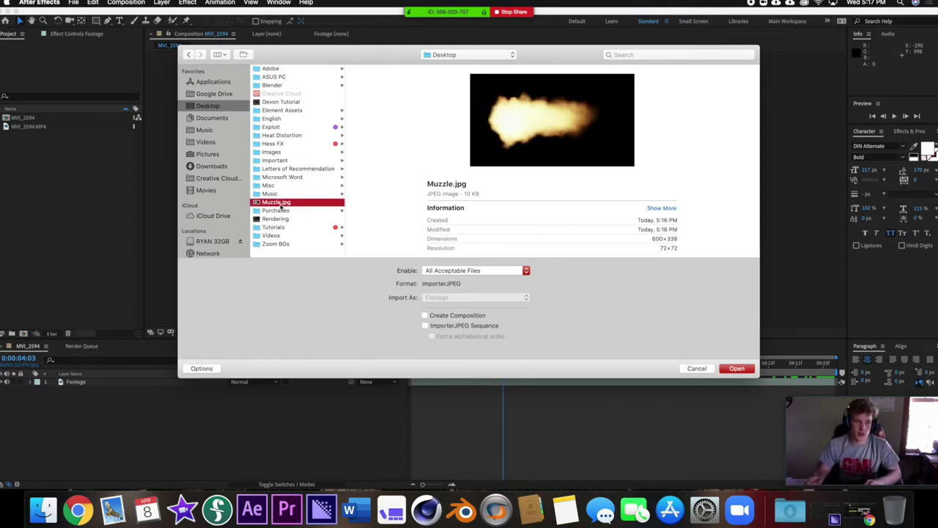
left_click(732, 367)
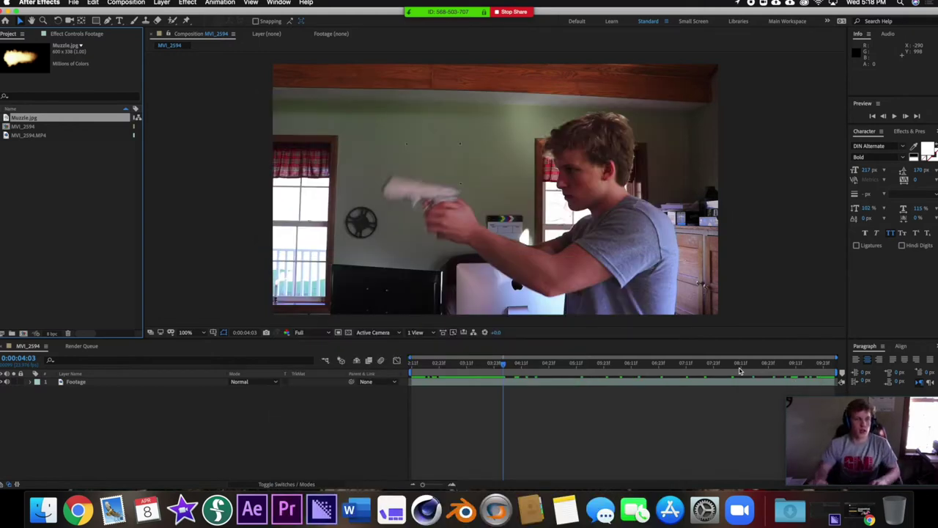
left_click(23, 154)
Step: Add Muzzle.jpg as a layer above the footage and rotate it 180°
left_click(28, 118)
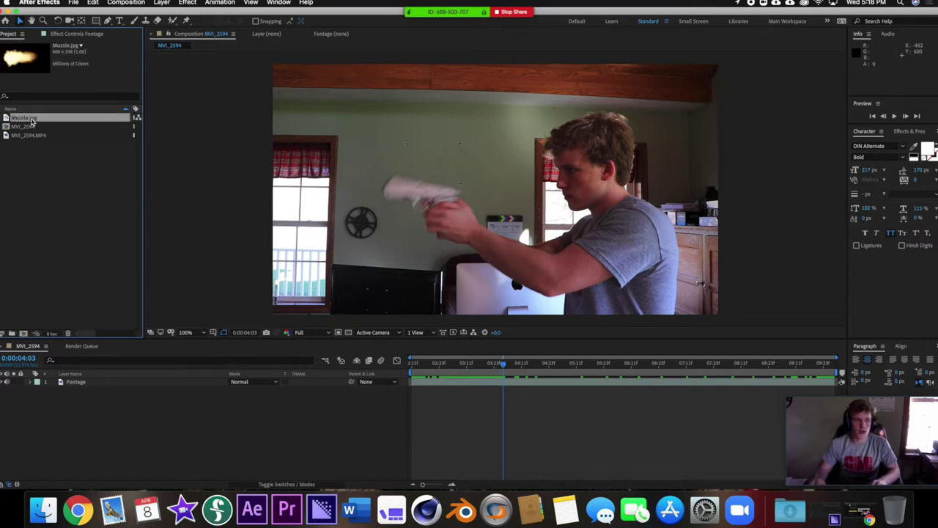
left_click_drag(152, 392, 97, 384)
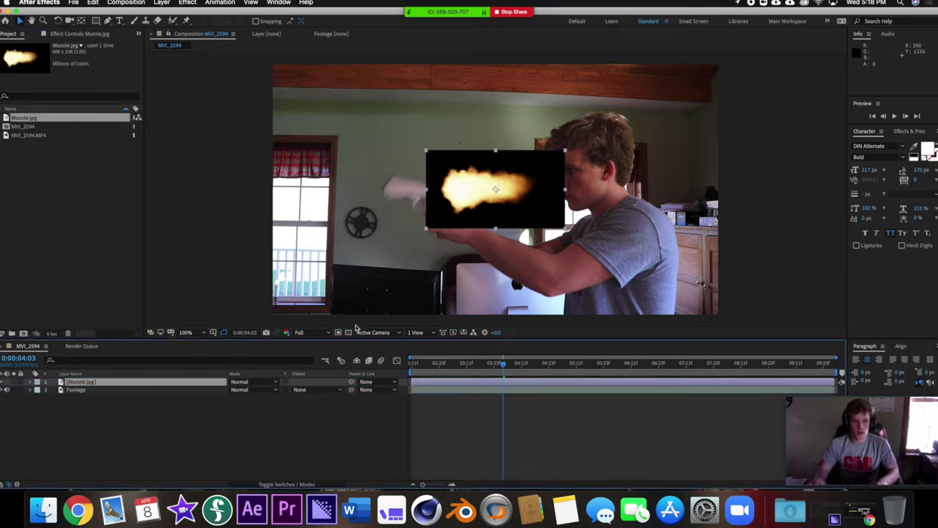
key("r")
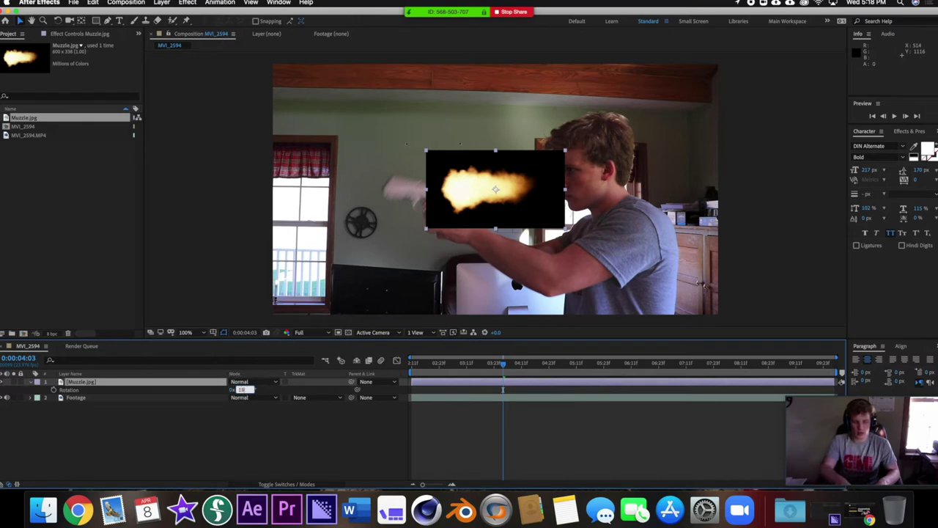
type("180")
key("Return")
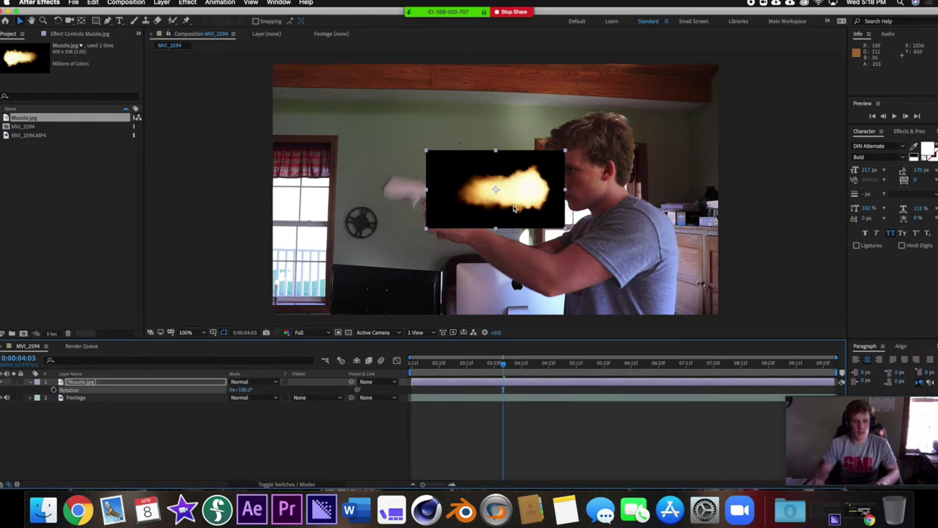
Step: Place the flash on the gun barrel in Add mode at 67% opacity, then duplicate it
left_click_drag(515, 206, 353, 203)
left_click(242, 381)
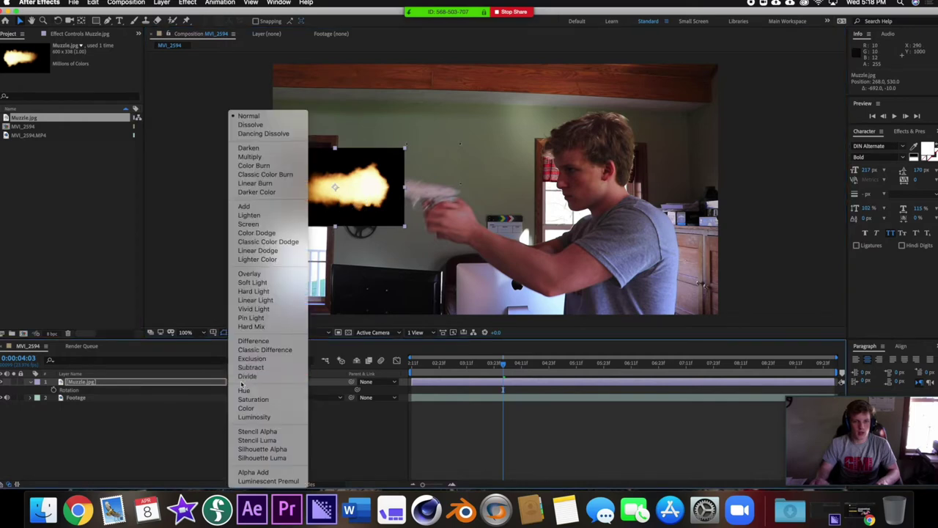
left_click(269, 207)
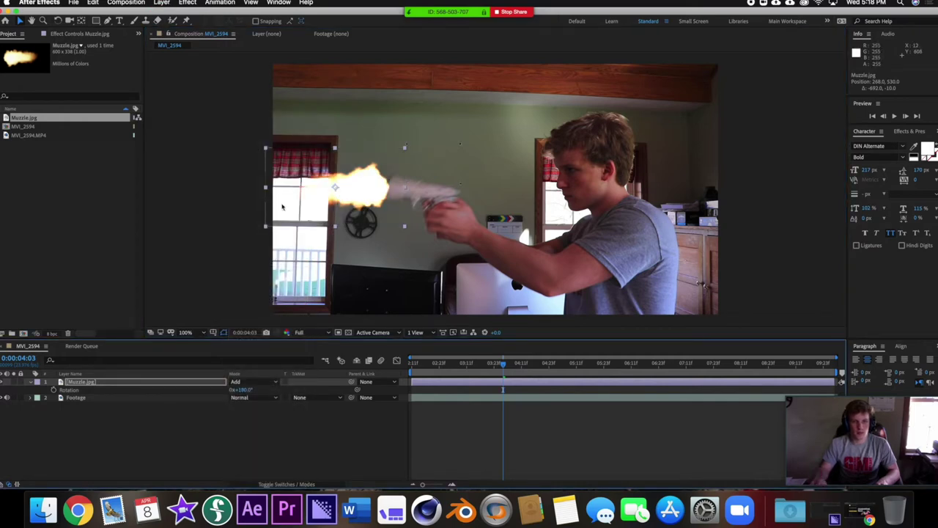
left_click_drag(369, 212, 370, 210)
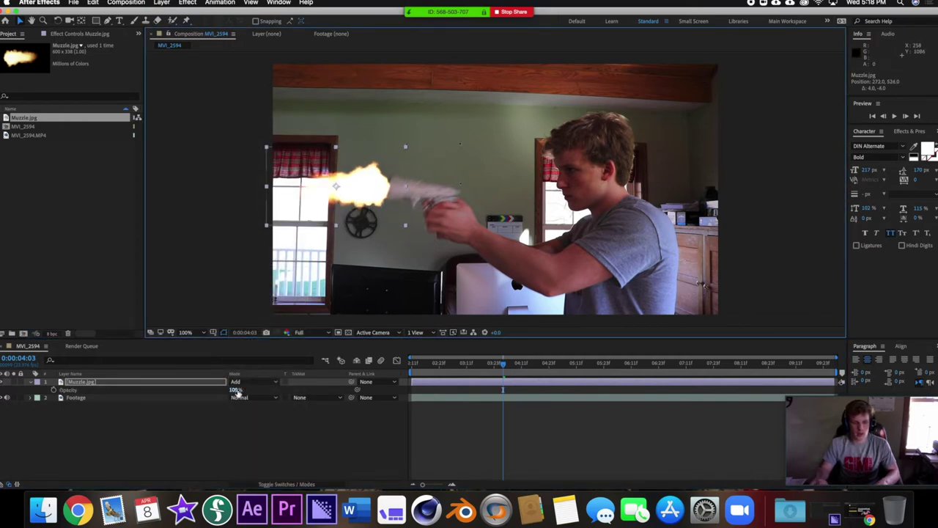
left_click_drag(237, 391, 221, 390)
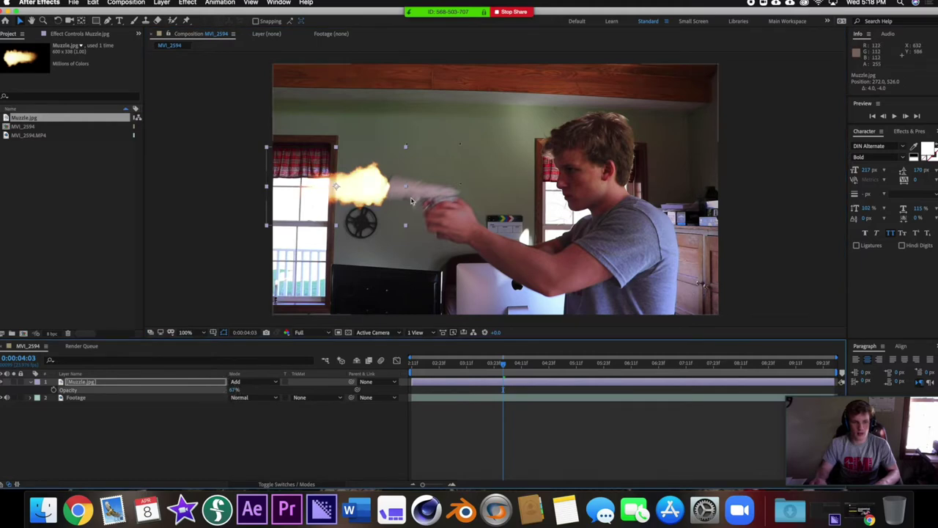
left_click_drag(381, 206, 382, 205)
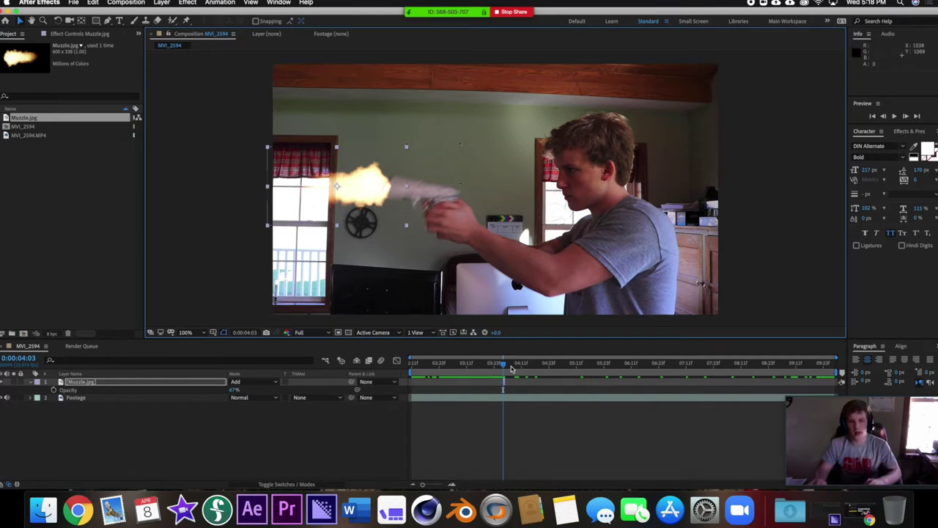
mouse_move(506, 369)
left_mouse_down()
mouse_move(479, 364)
mouse_move(503, 364)
left_mouse_up()
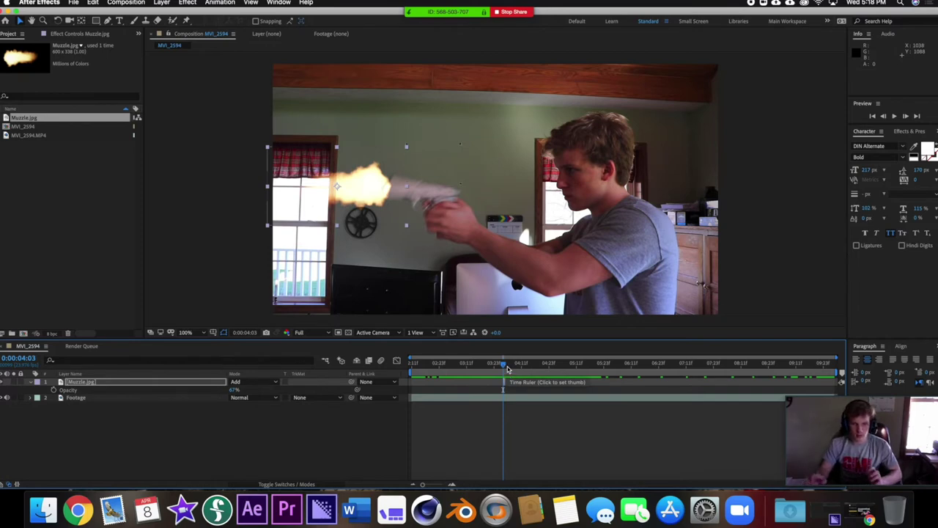
left_click_drag(504, 366, 564, 369)
key("super+d")
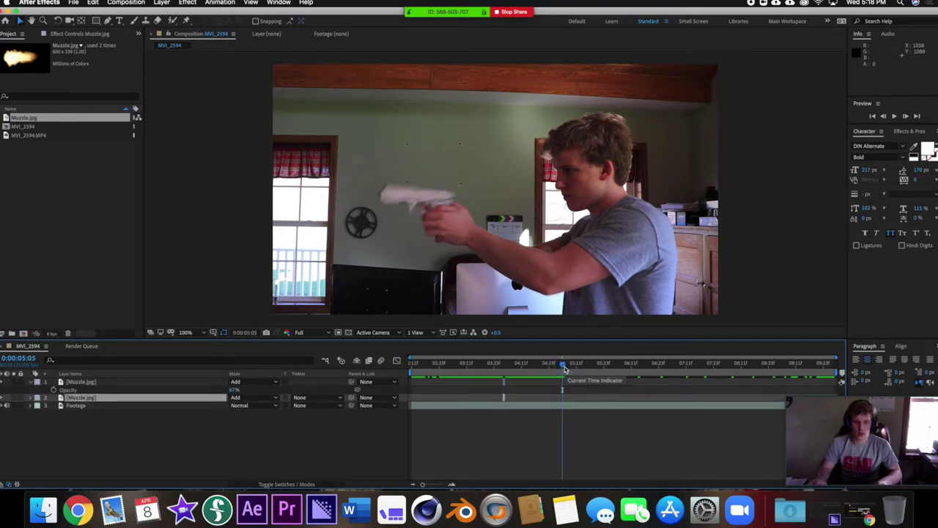
Step: Duplicate the flash and start each copy at successive trigger pulls, the last at 0:00:07:22
key("super+Up")
key("bracketleft")
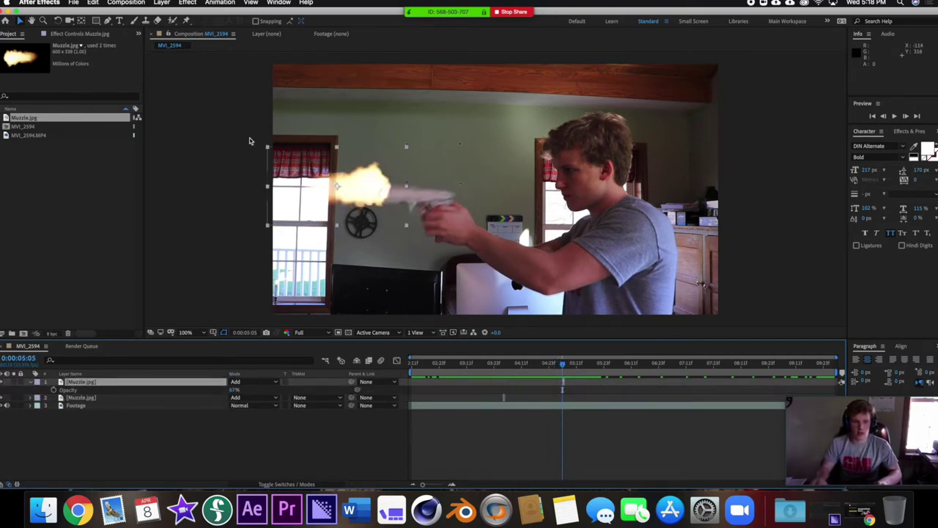
left_click(591, 364)
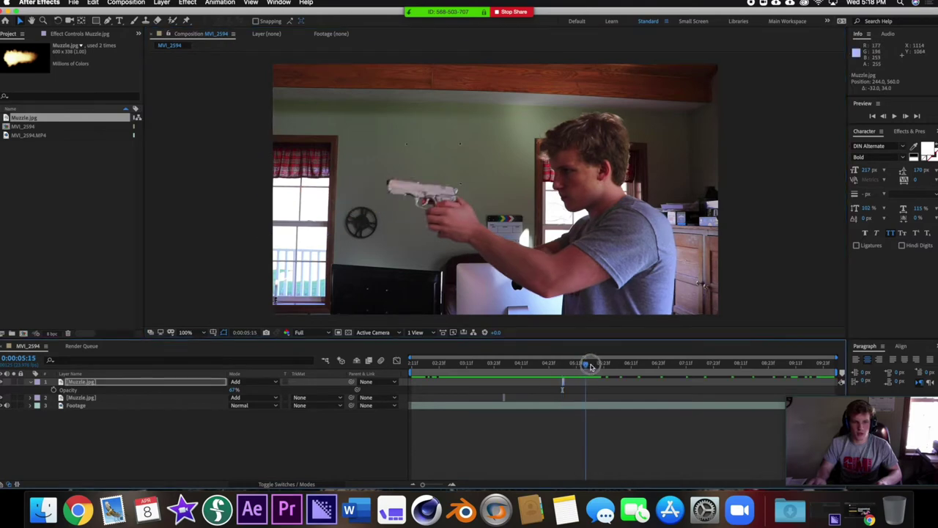
left_click(591, 364)
key("super+d")
key("bracketleft")
left_click_drag(591, 364, 712, 364)
key("super+d")
key("bracketleft")
left_click(662, 363)
key("super+d")
key("bracketleft")
key("super+d")
key("bracketleft")
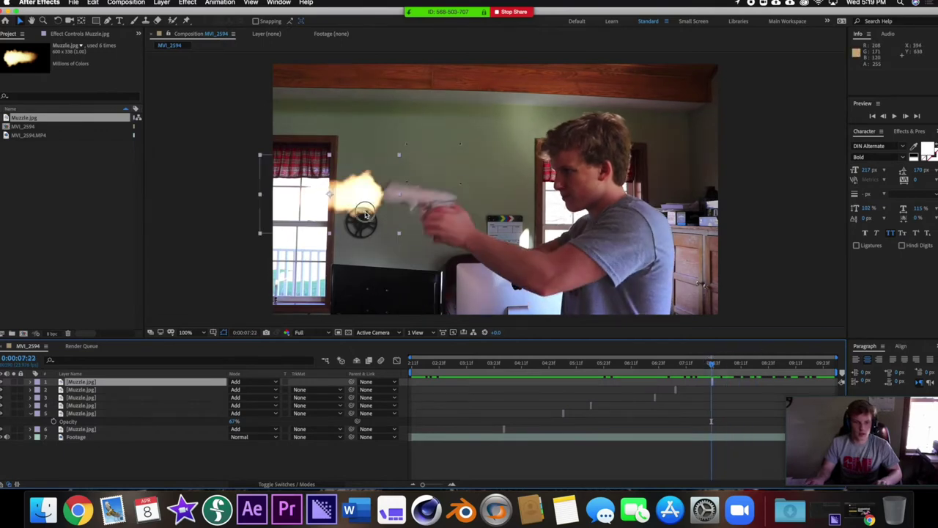
Step: Nudge a flash into place, then preview the shots from 0:00:03:10 and stop near 0:00:04:04
left_click_drag(365, 214, 368, 215)
left_click_drag(712, 364, 675, 365)
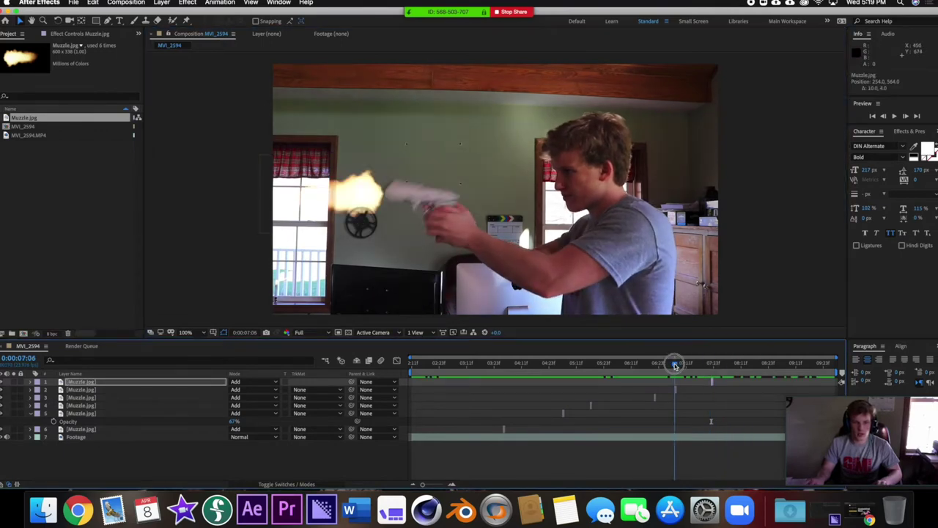
left_click(302, 197)
left_click_drag(672, 366, 466, 366)
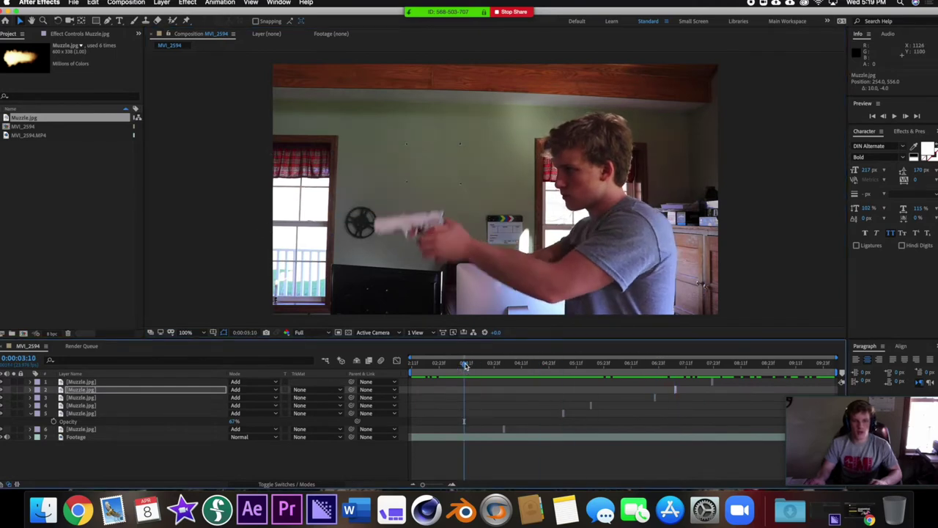
key("space")
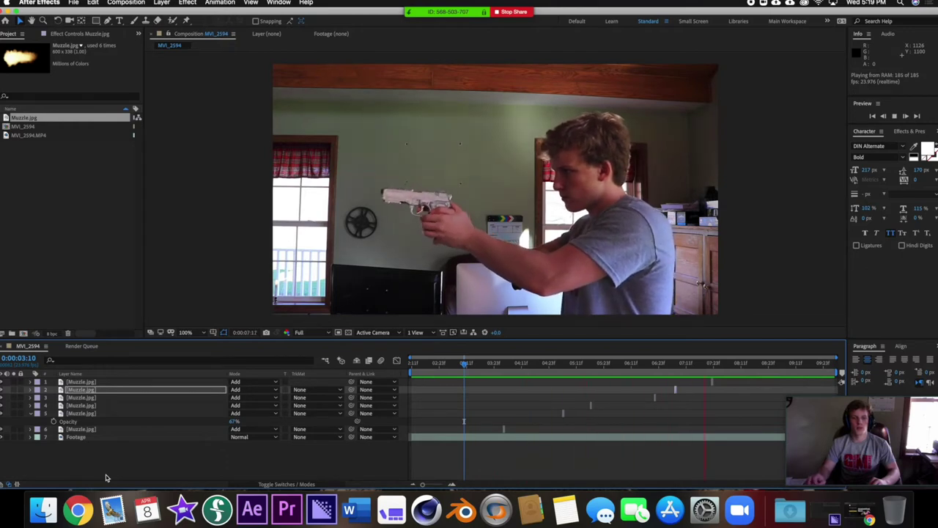
left_click(525, 370)
left_click_drag(524, 369, 501, 372)
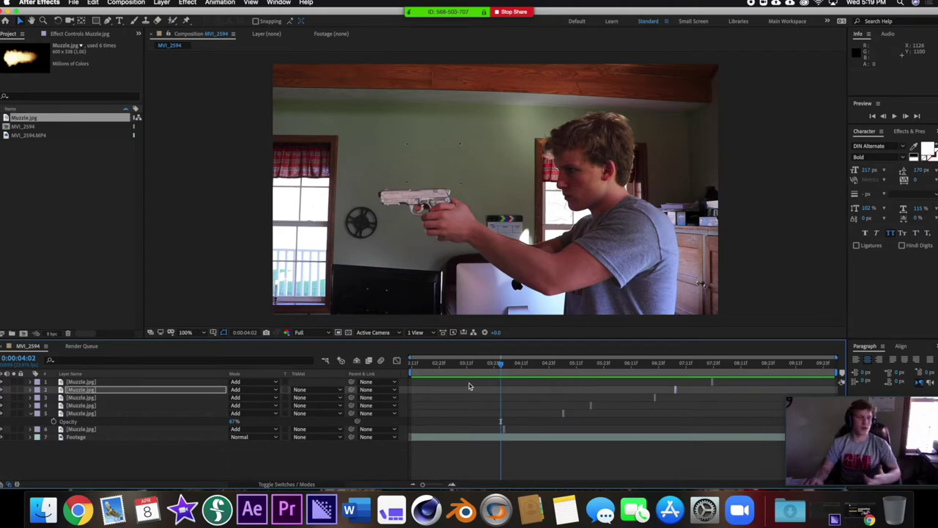
left_click(505, 364)
Step: Reposition the fifth flash and squash it to 75% height; move the fourth onto the barrel at 0:00:05:17
left_click_drag(506, 364, 564, 365)
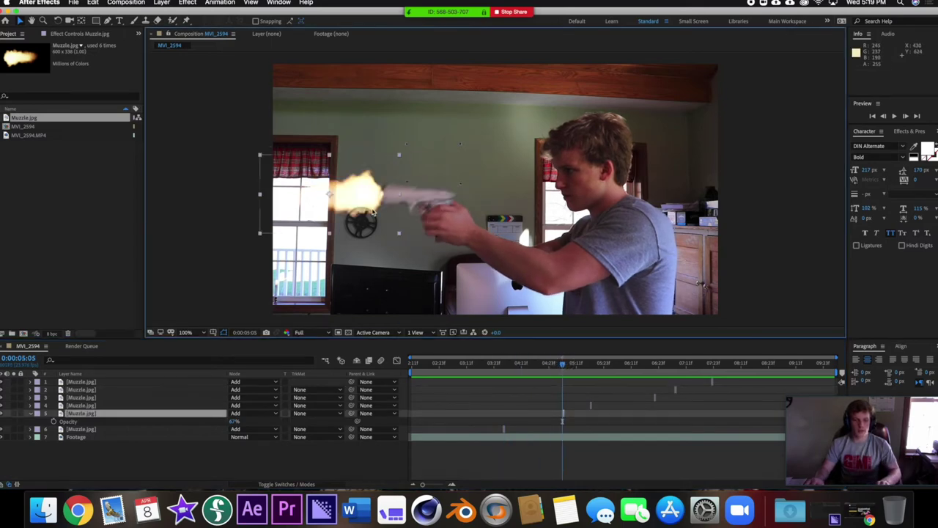
left_click_drag(370, 199, 366, 198)
left_click_drag(257, 236, 256, 224)
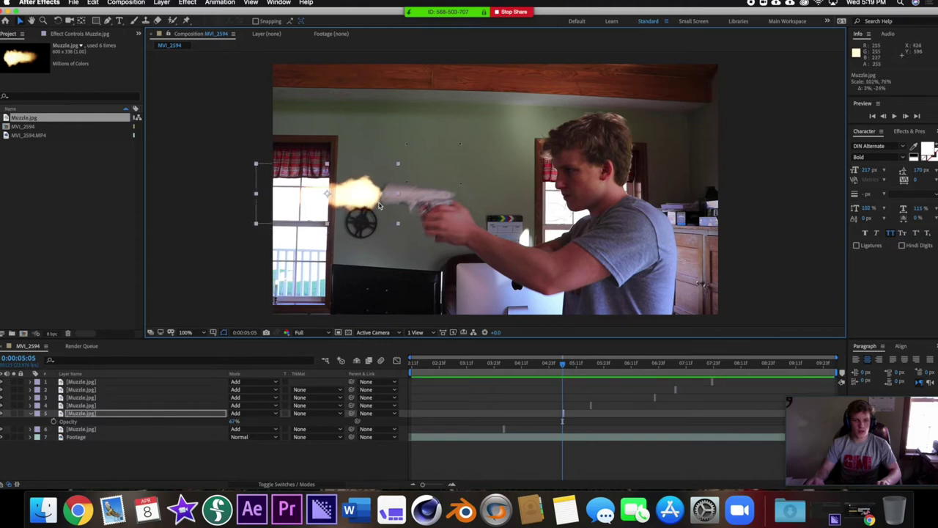
left_click_drag(381, 201, 384, 201)
left_click(578, 365)
left_click_drag(578, 365, 590, 364)
left_click(370, 189)
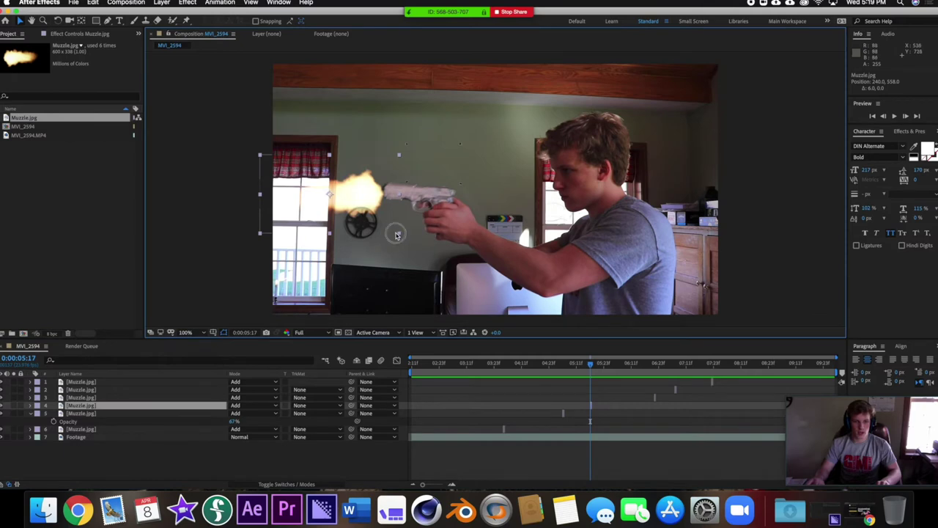
left_click_drag(395, 235, 412, 231)
Step: Reshape the third flash at 0:00:06:21, check the last two, and preview from 0:00:03:00
left_click_drag(602, 365, 654, 364)
left_click(300, 212)
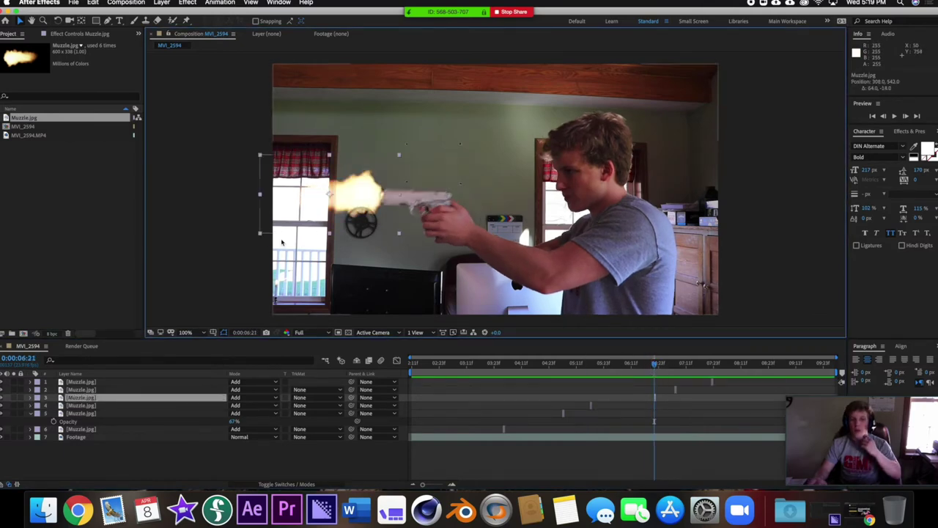
left_click_drag(260, 233, 258, 228)
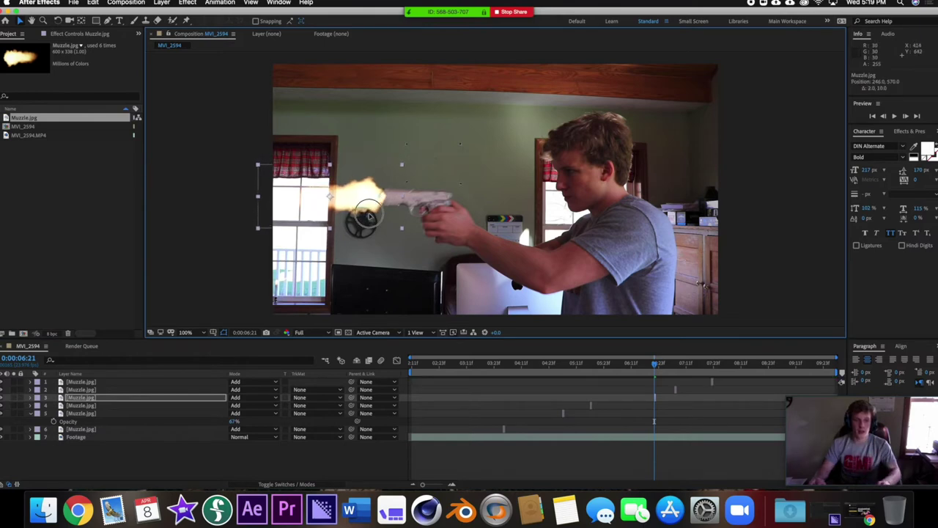
key("space")
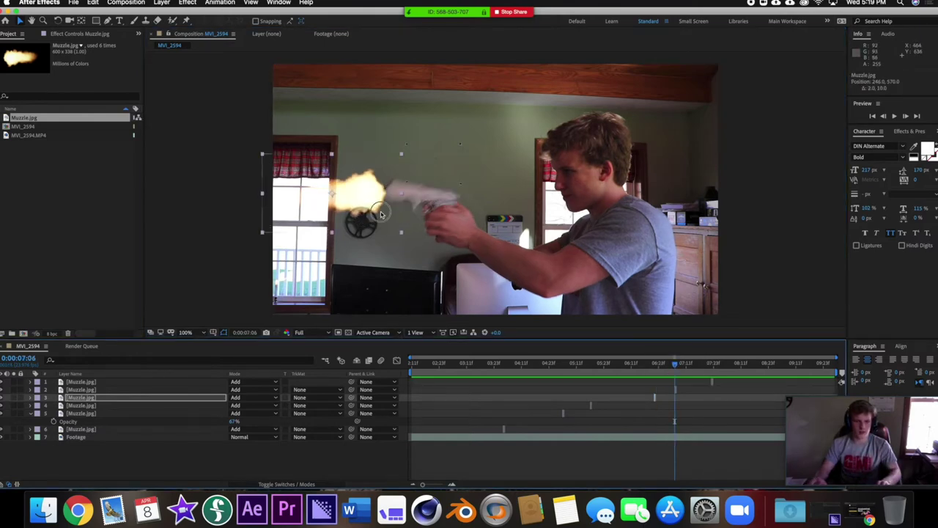
left_click(381, 213)
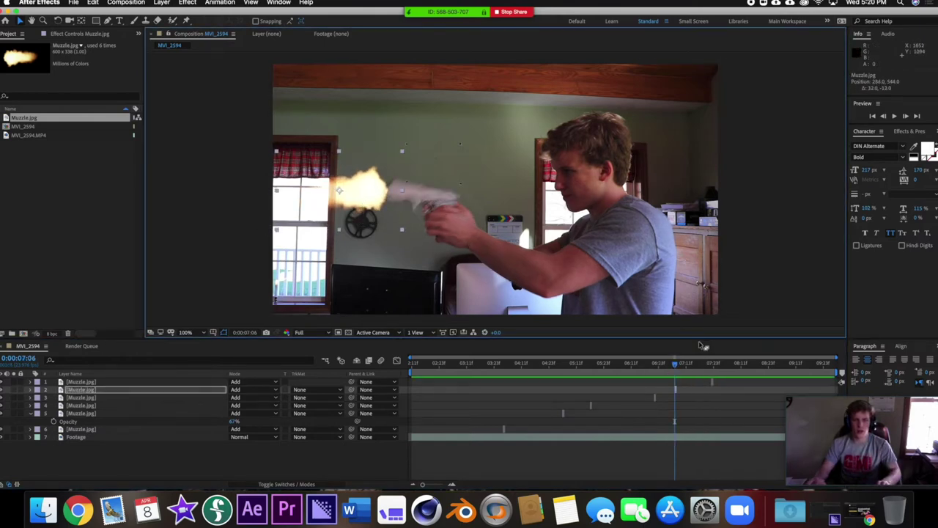
left_click(708, 364)
left_click(358, 207)
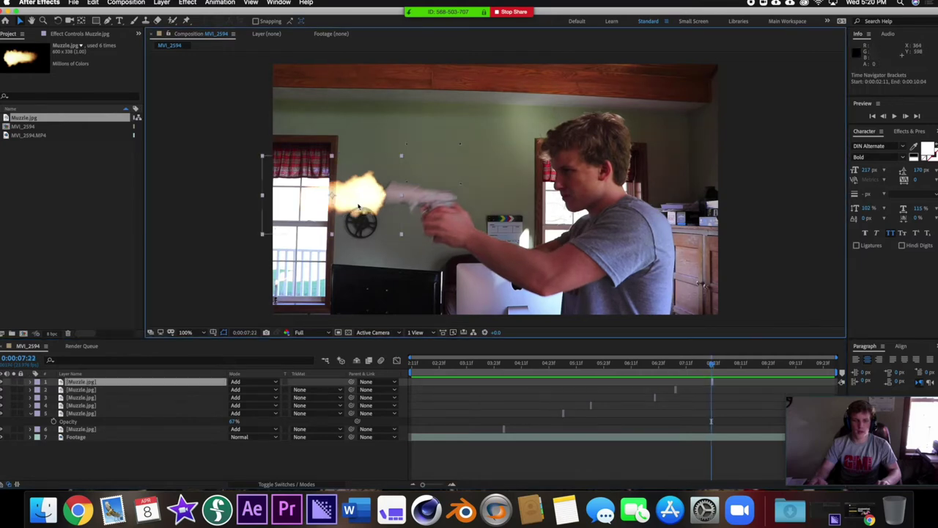
left_click(441, 364)
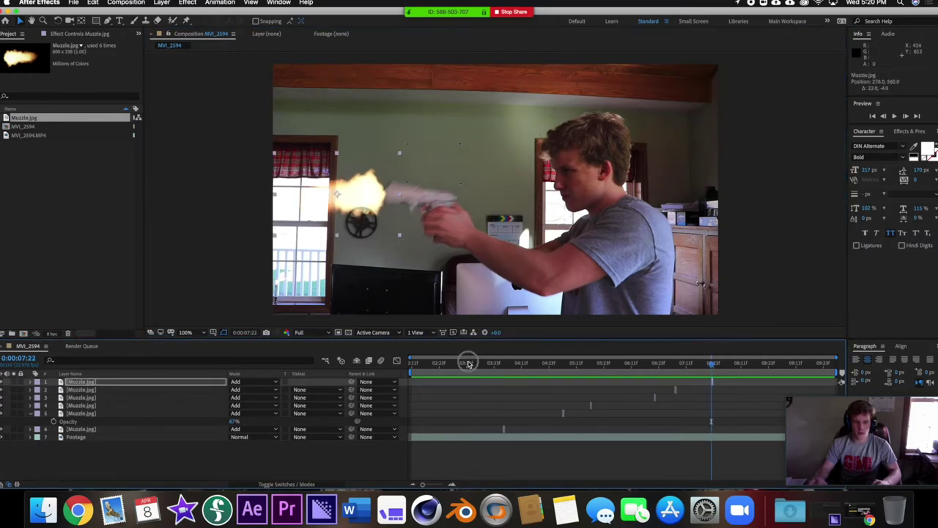
key("space")
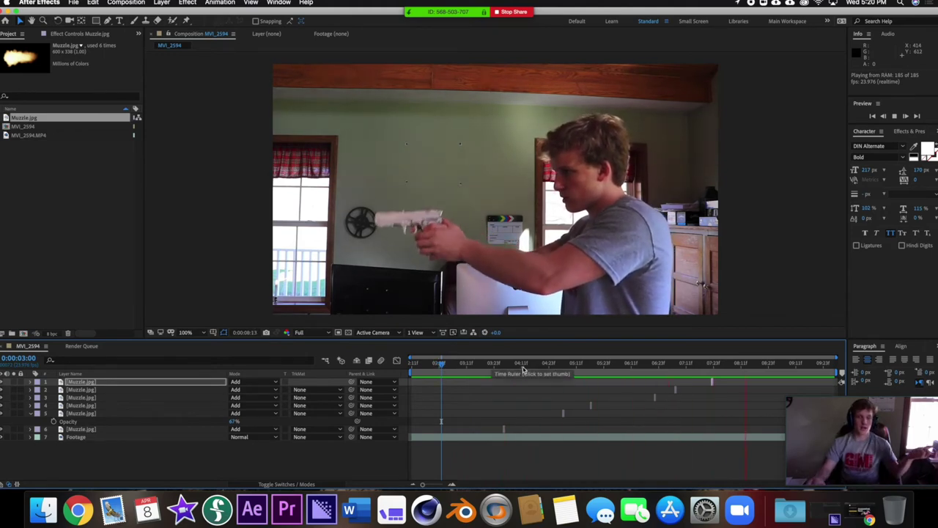
left_click_drag(432, 366, 504, 367)
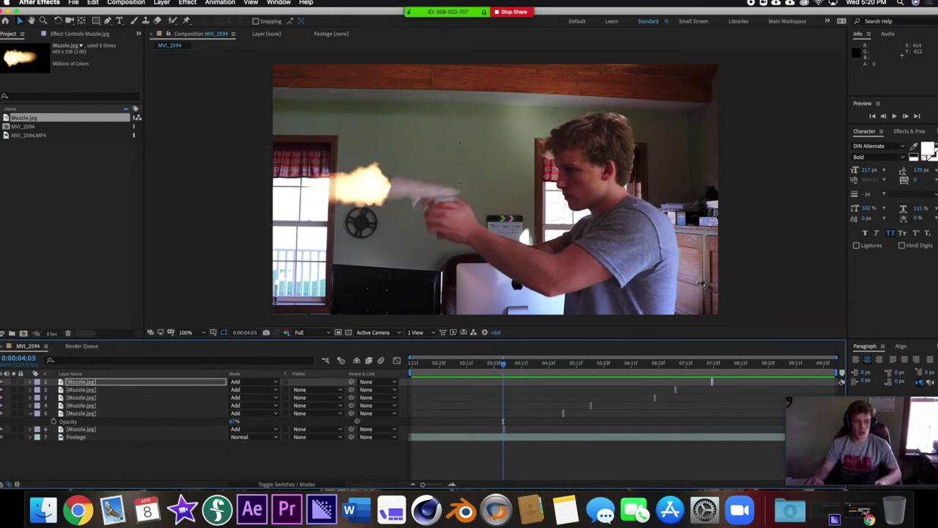
Step: Duplicate the Footage layer, name the copy Light, and set its blend mode to Add
left_click(31, 415)
left_click(84, 431)
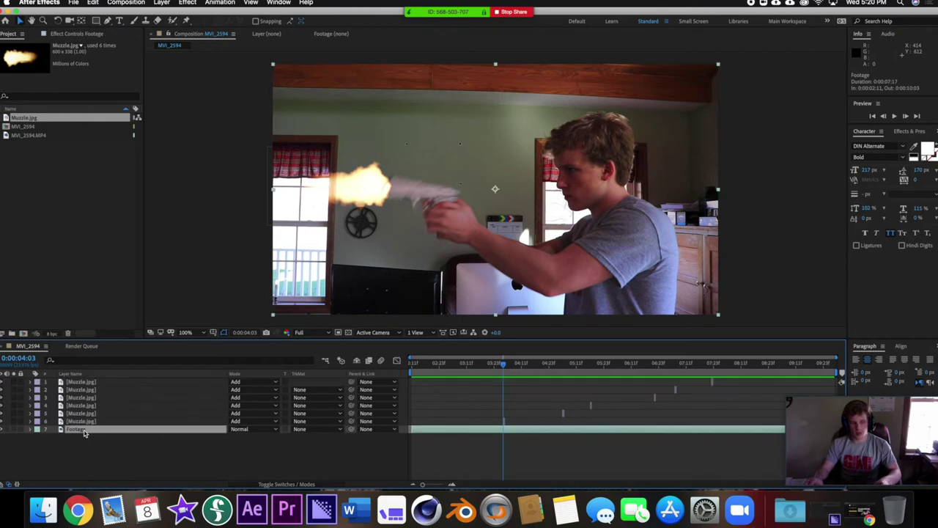
key("super+d")
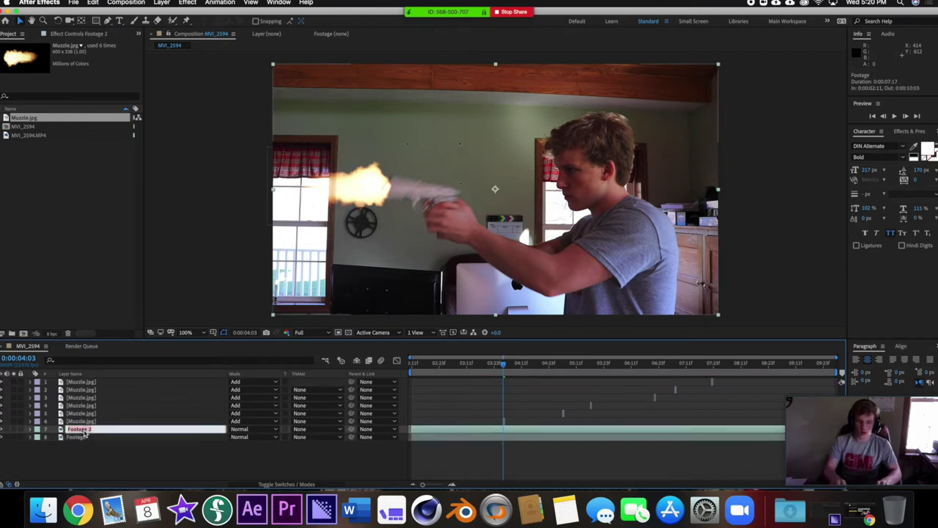
key("Return")
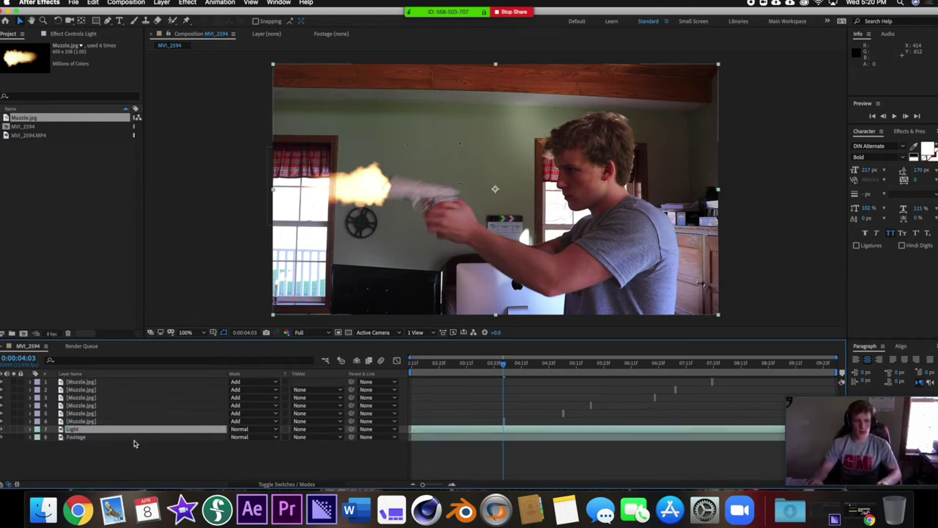
left_click(253, 430)
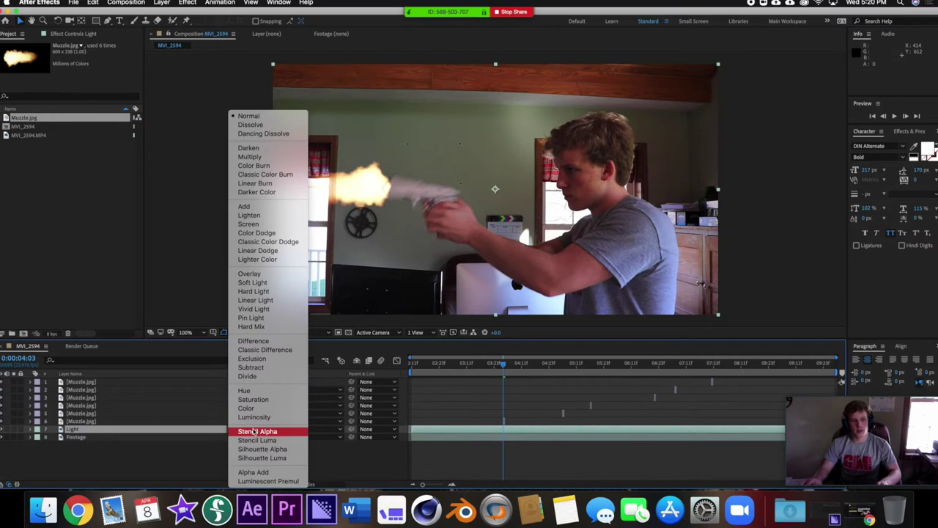
left_click(248, 207)
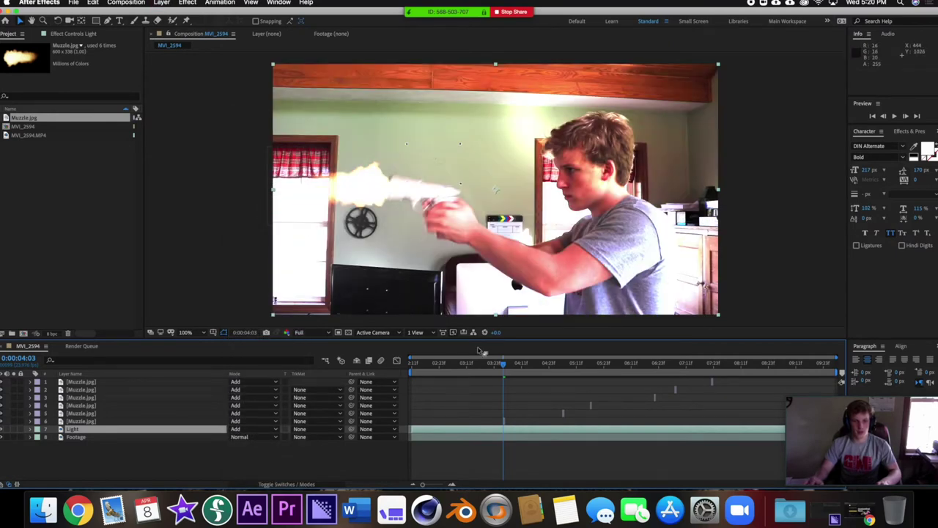
Step: Draw Pen masks on the Light layer around the gun, the hand and arm, and the head
left_click(107, 22)
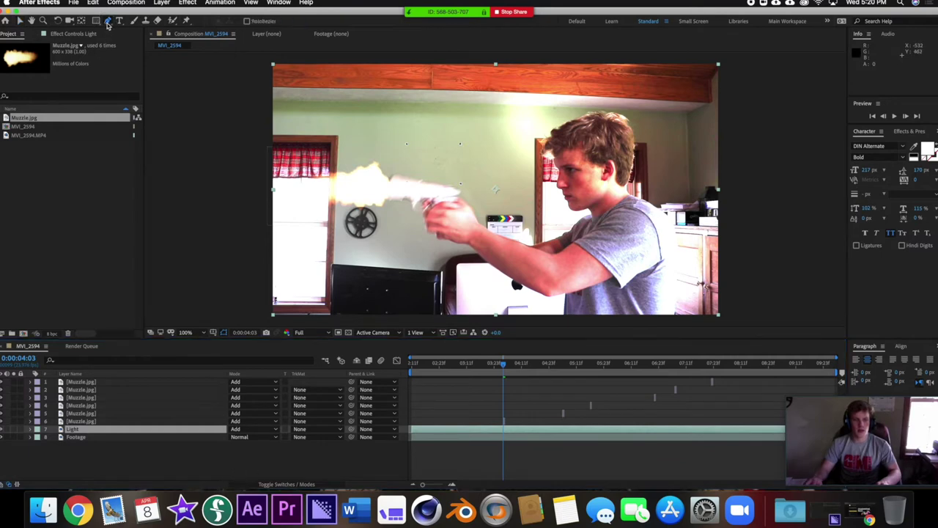
left_click(395, 178)
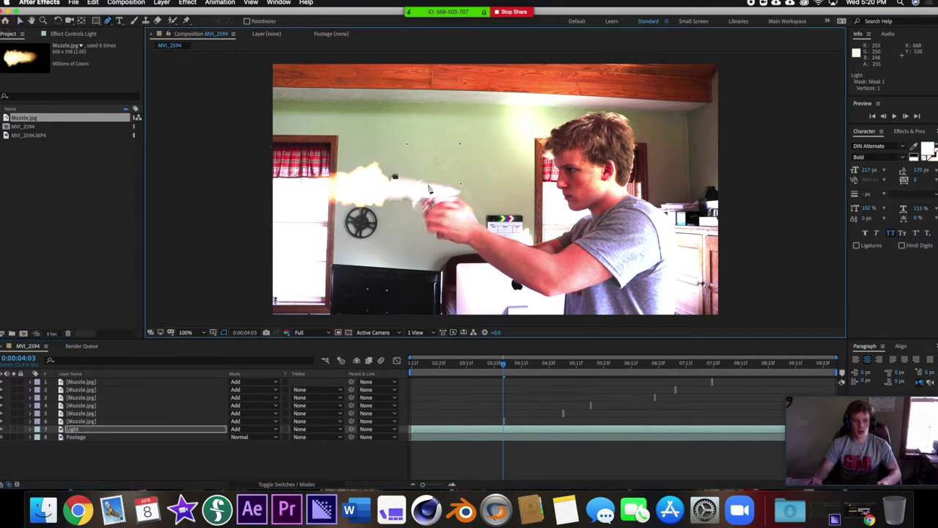
left_click(395, 178)
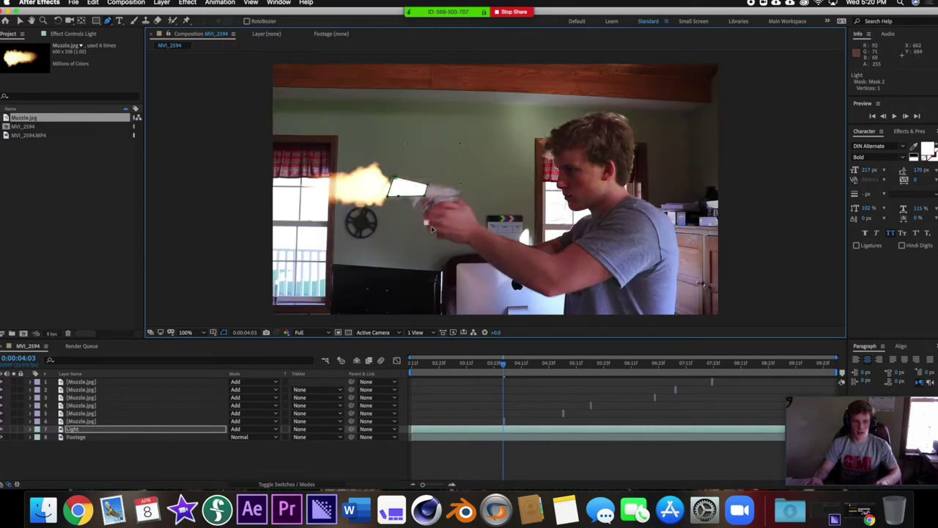
left_click(449, 242)
left_click(469, 243)
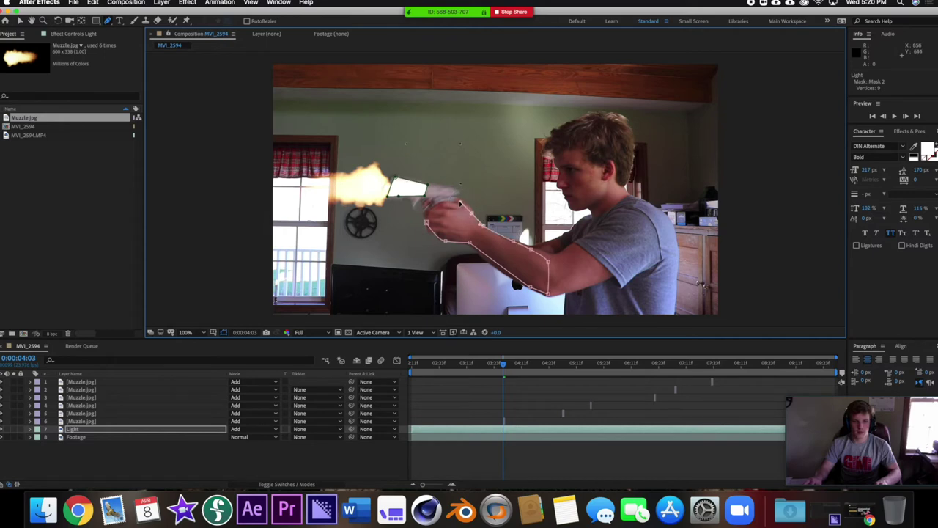
left_click(434, 219)
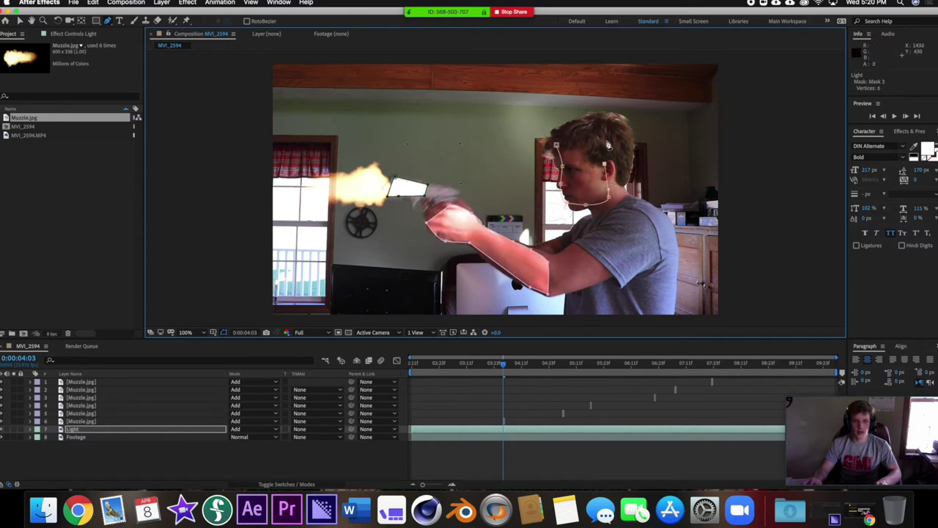
left_click(557, 144)
Step: Draw a closed mask outlining the shoulder
left_click(577, 239)
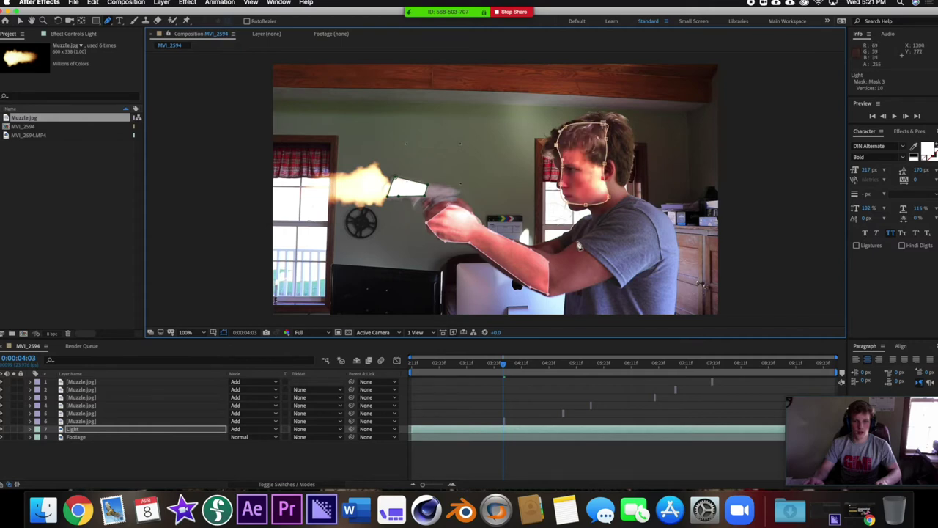
left_click(625, 223)
left_click(645, 222)
left_click(639, 253)
left_click(597, 269)
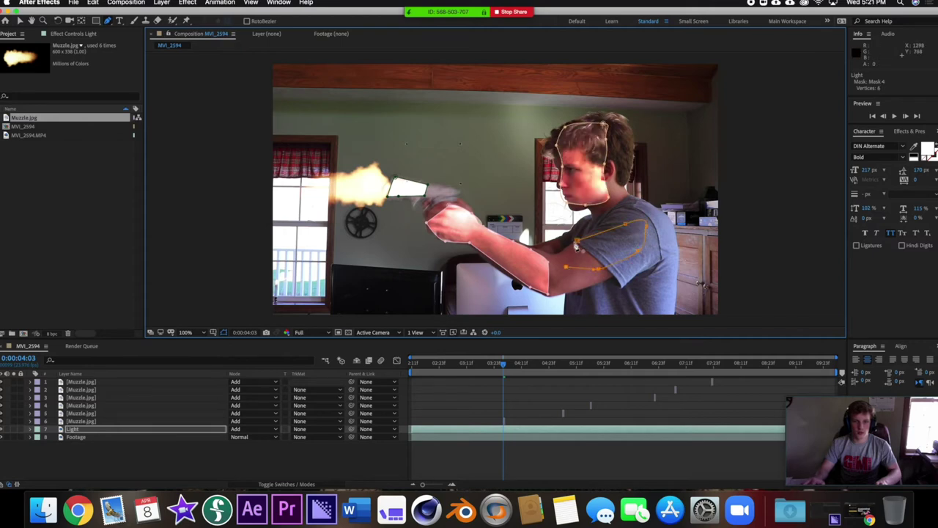
left_click(576, 242)
Step: Outline the dark monitor with Mask 5 and the iMac with Mask 6
left_click(432, 276)
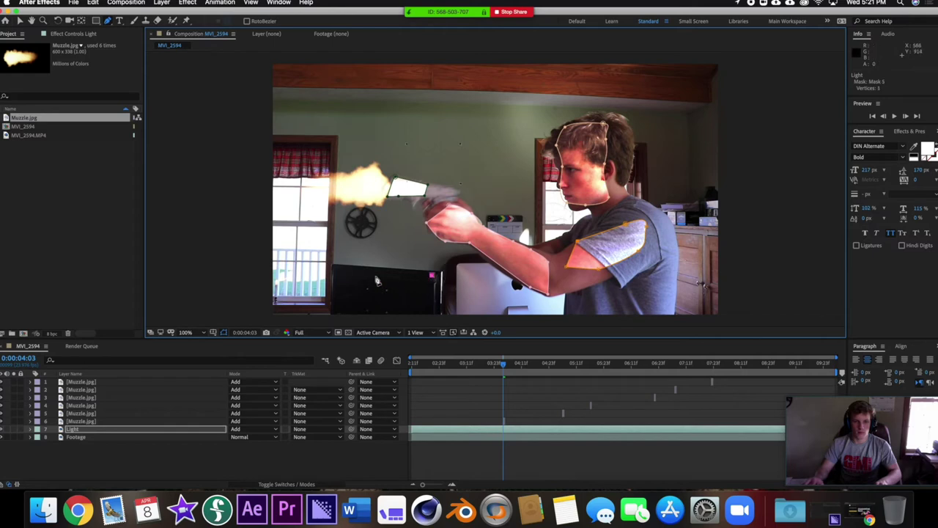
left_click(372, 332)
left_click(427, 320)
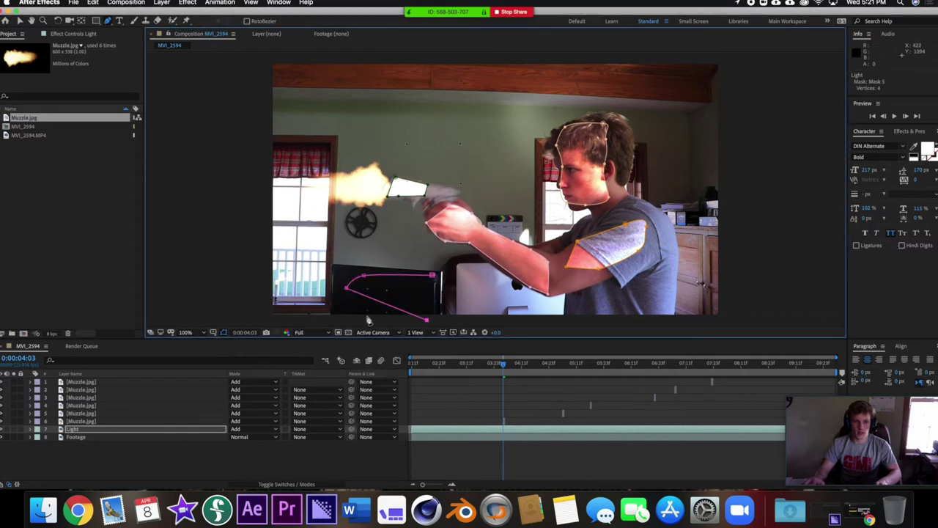
left_click(340, 316)
left_click(381, 320)
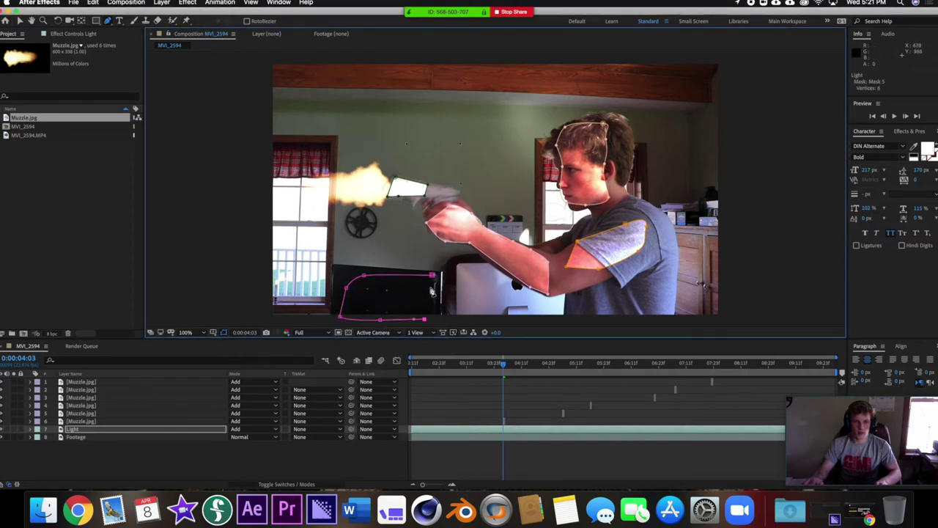
left_click(494, 316)
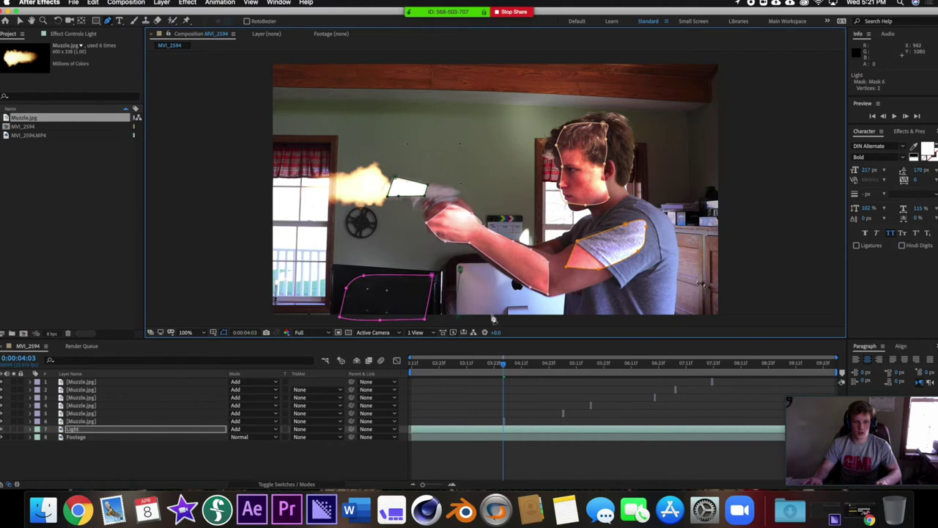
left_click(464, 272)
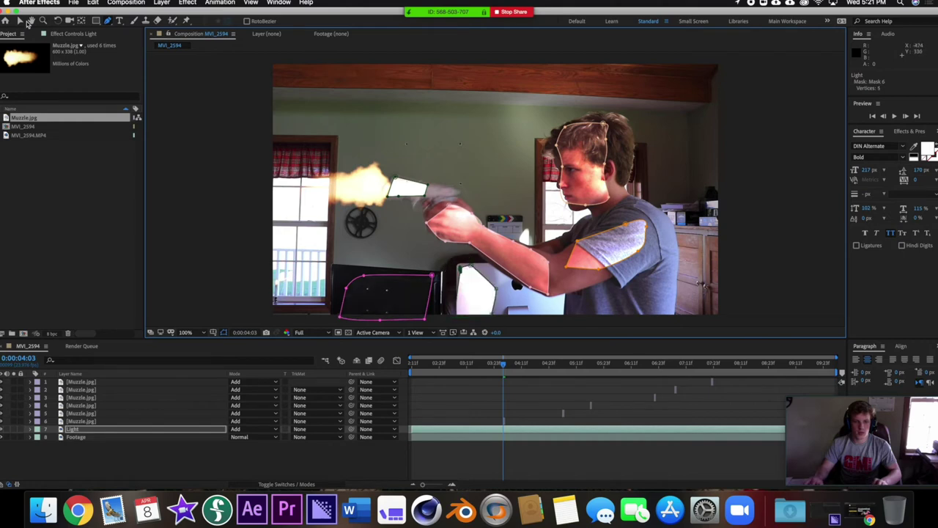
left_click(22, 21)
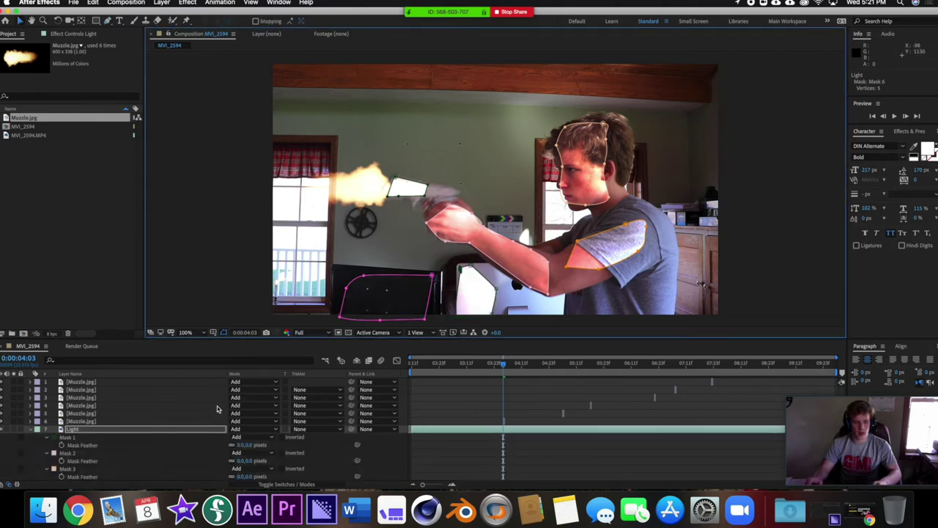
Step: Feather the Light layer's masks between 28 and 103 pixels and lower its opacity to about 20%
key("f")
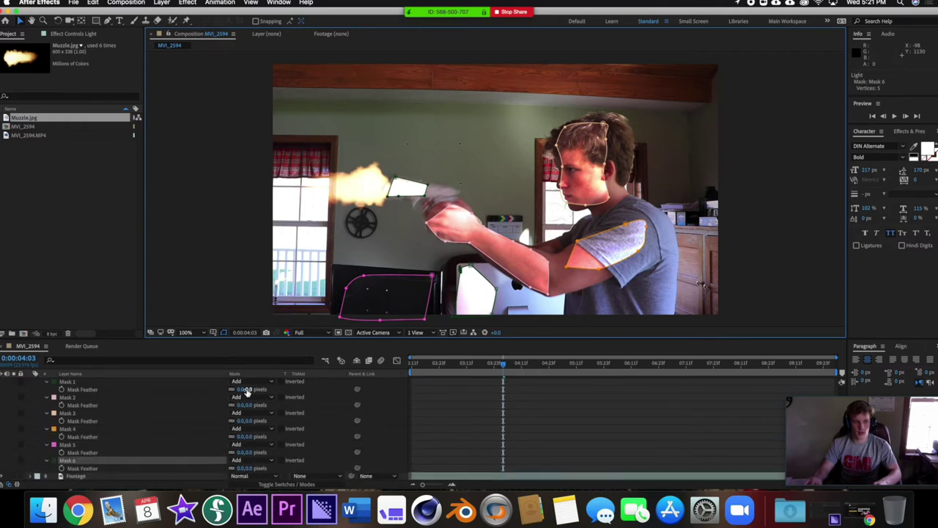
mouse_move(244, 389)
left_mouse_down()
mouse_move(291, 389)
mouse_move(261, 391)
left_mouse_up()
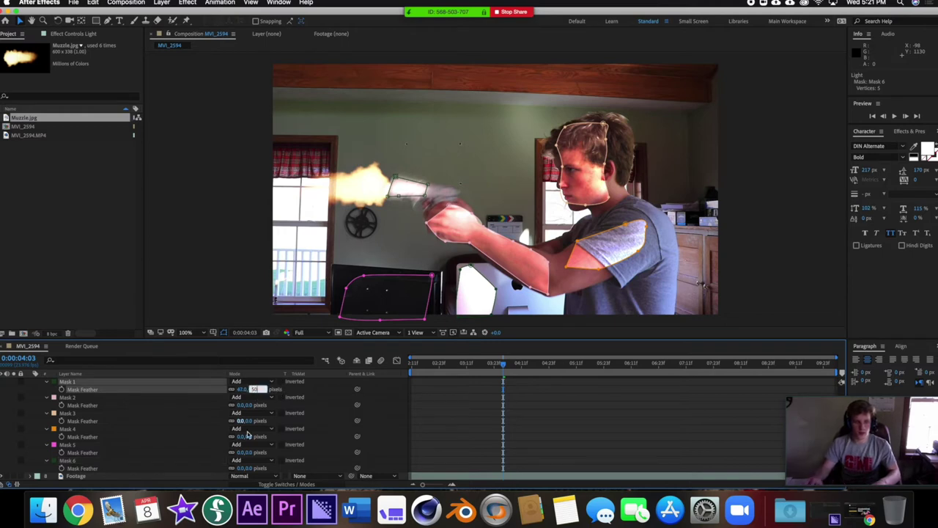
left_click_drag(247, 404, 294, 433)
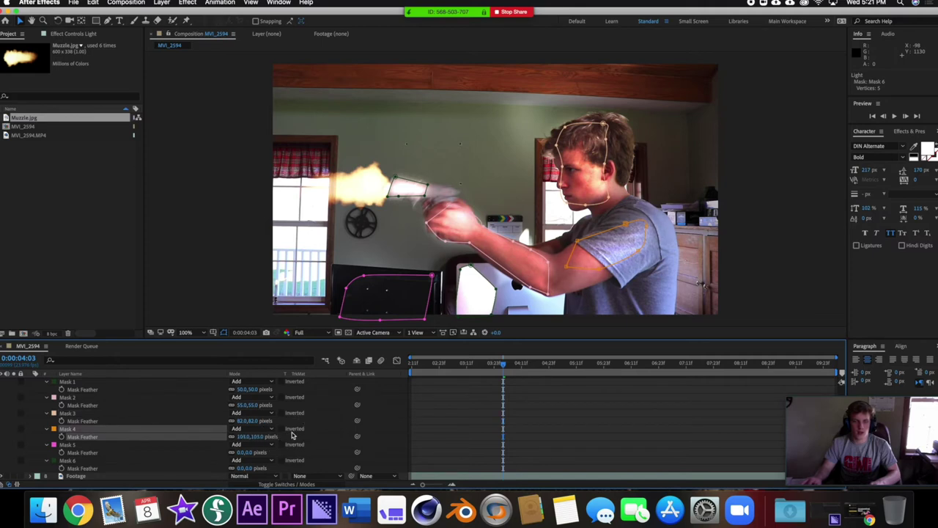
left_click(249, 451)
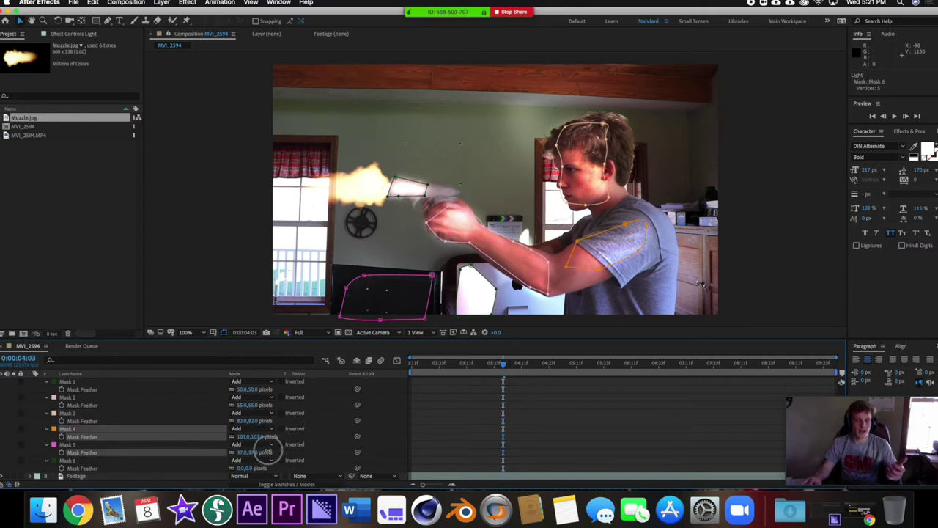
left_click_drag(232, 454, 268, 467)
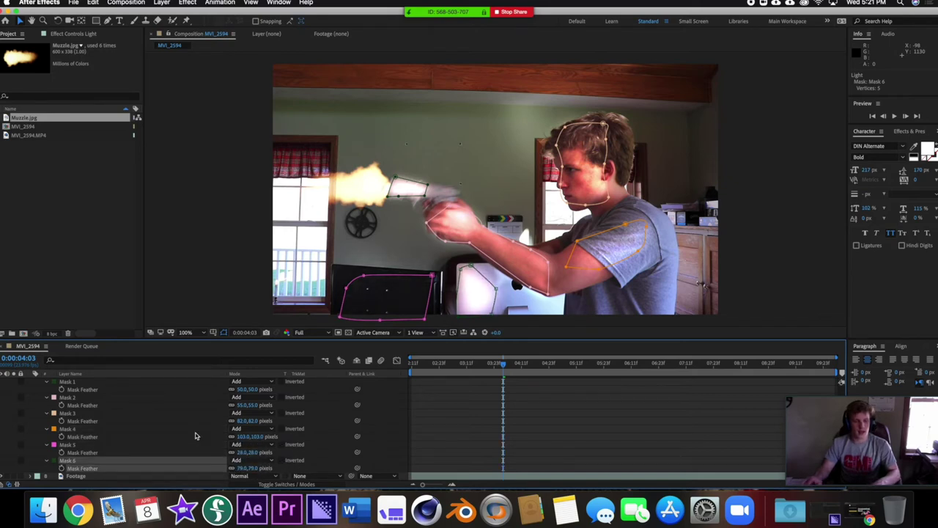
key("t")
mouse_move(231, 438)
left_mouse_down()
mouse_move(195, 440)
mouse_move(227, 441)
left_mouse_up()
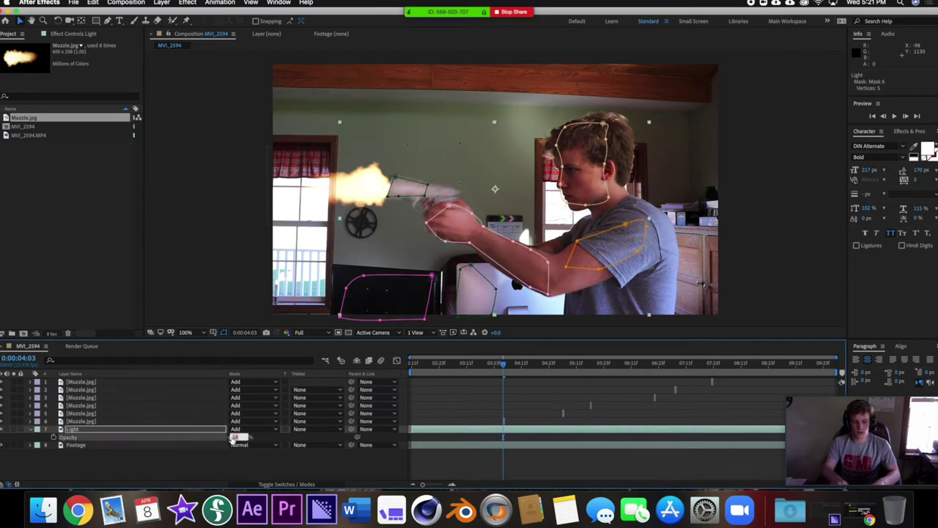
Step: Trim the 40% opacity Light layer to the single frame of the first muzzle flash
left_click(502, 381)
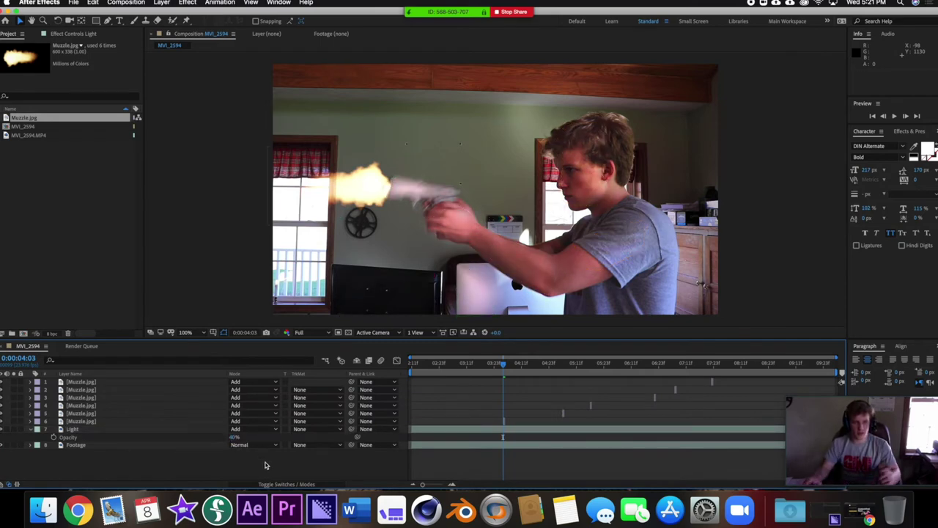
left_click(509, 432)
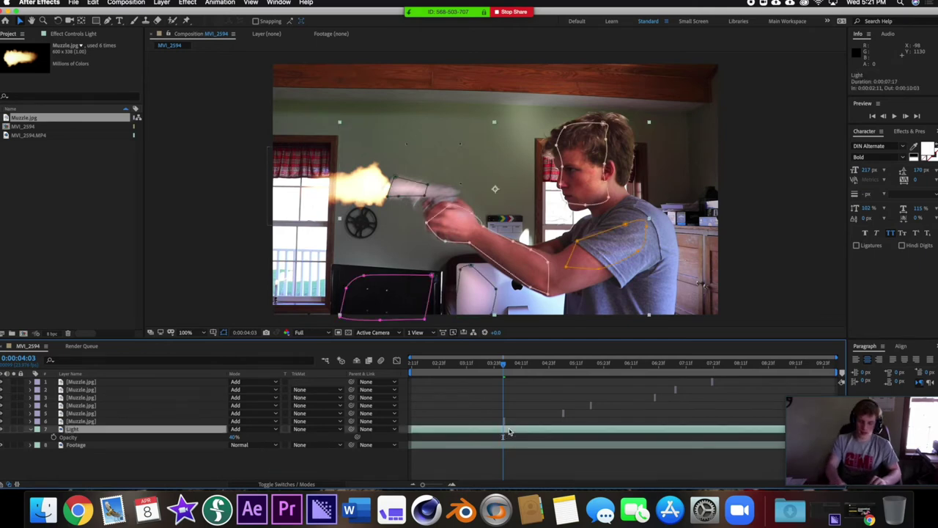
key("space")
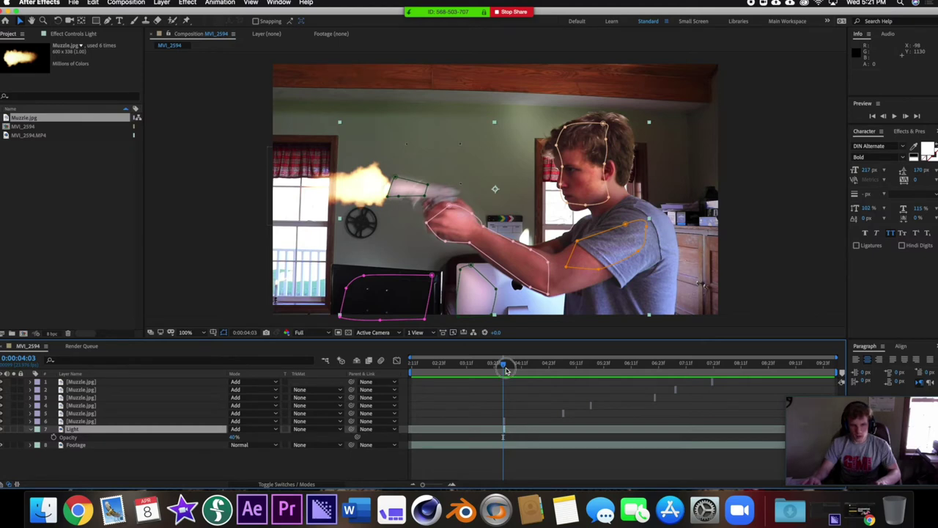
left_click_drag(505, 370, 566, 372)
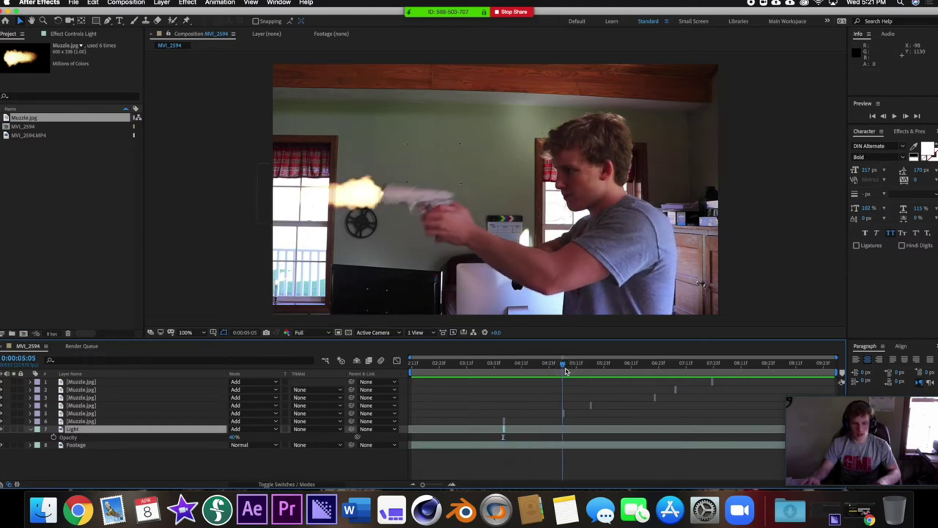
Step: Add one-frame Light copies at the 0:00:05:05, 0:00:05:17 and 0:00:06:21 flashes
key("super+d")
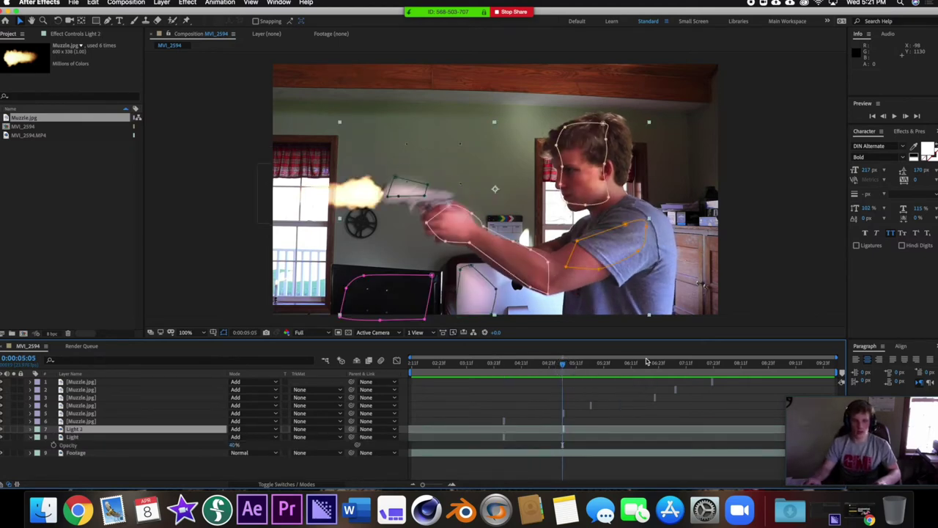
left_click(590, 367)
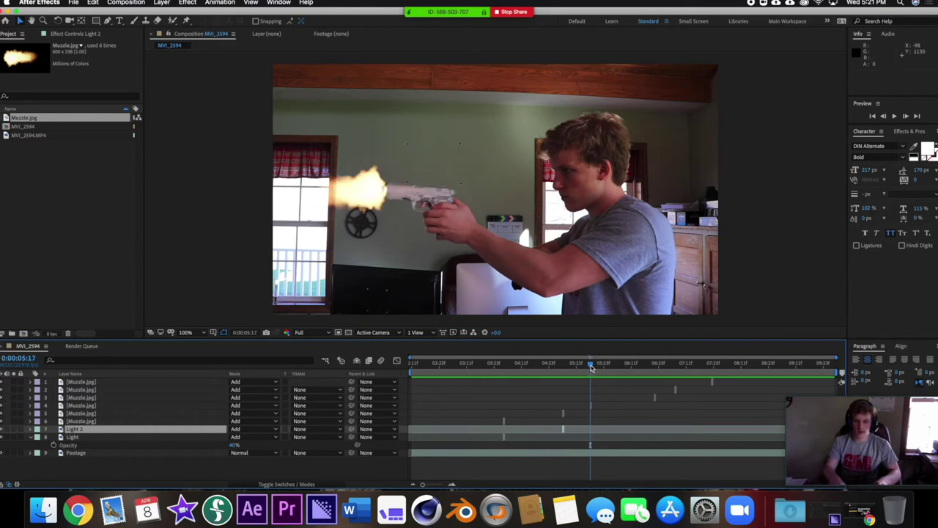
key("super+d")
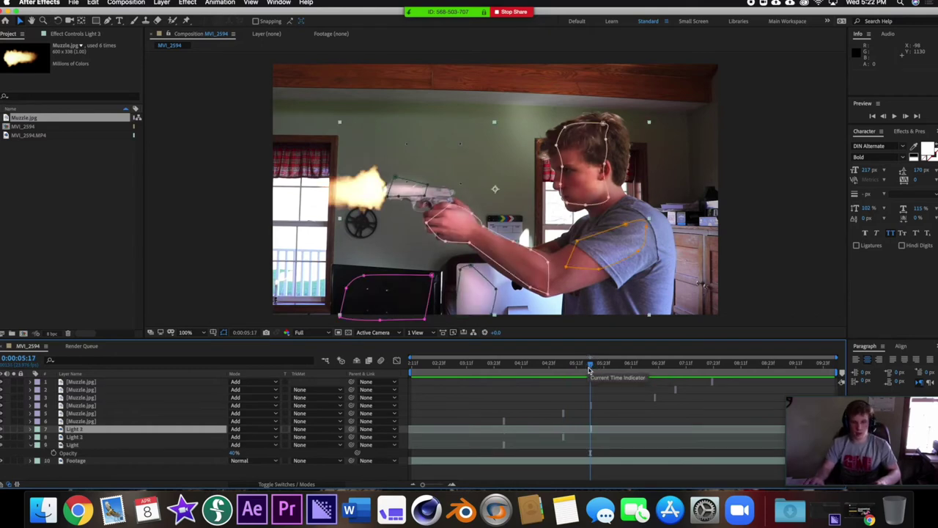
left_click_drag(607, 369, 655, 368)
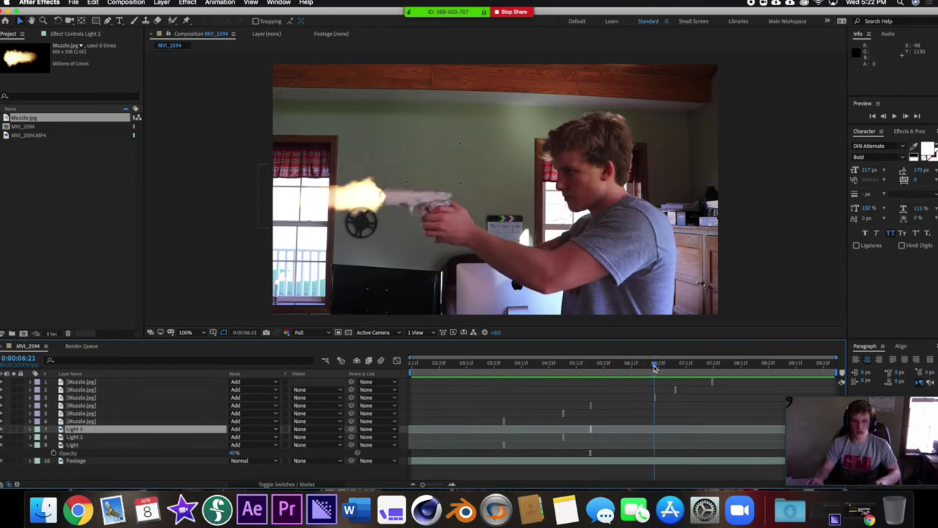
key("super+d")
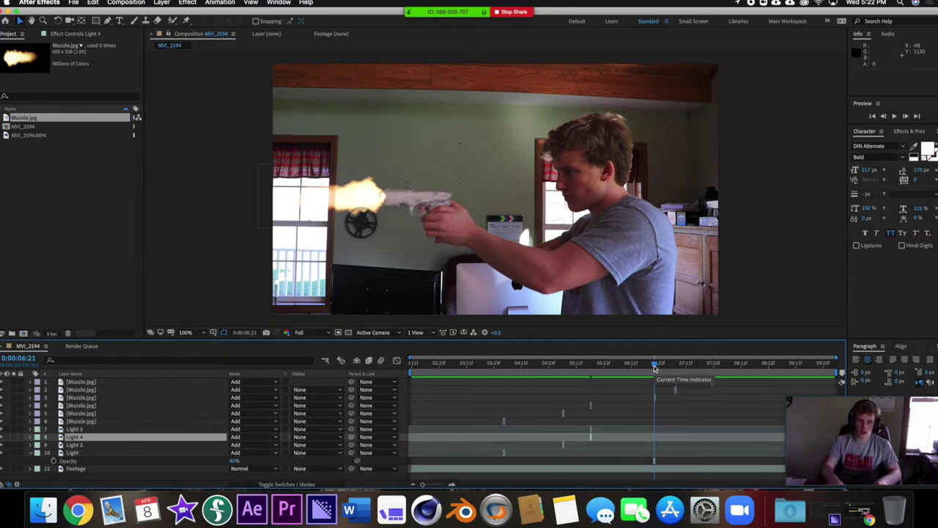
left_click(590, 430)
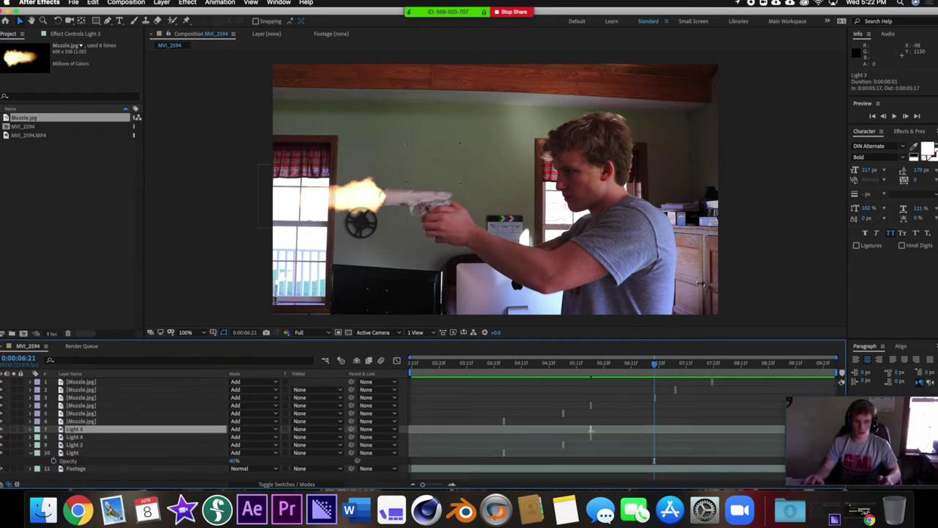
Step: Add Light copies at the 0:00:07:06 and 0:00:07:22 flashes and preview all flashes
left_click(673, 365)
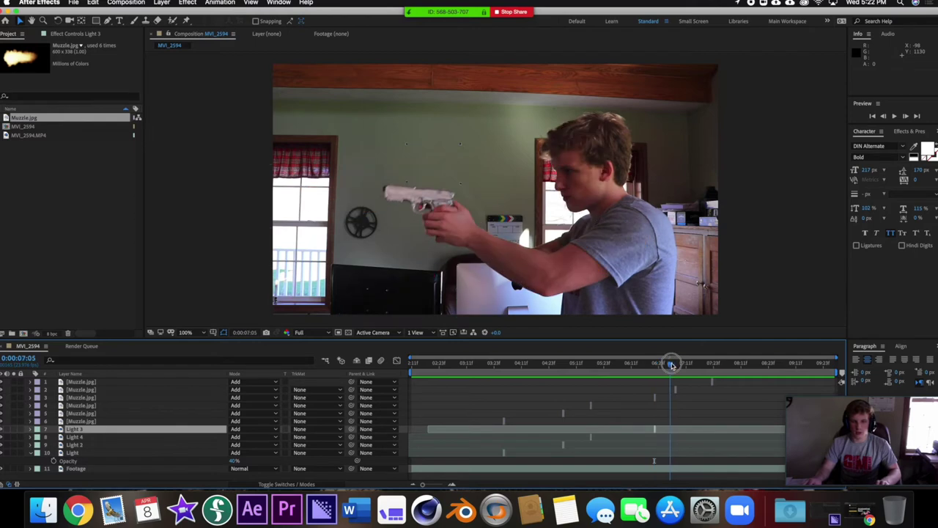
left_click(675, 364)
key("super+d")
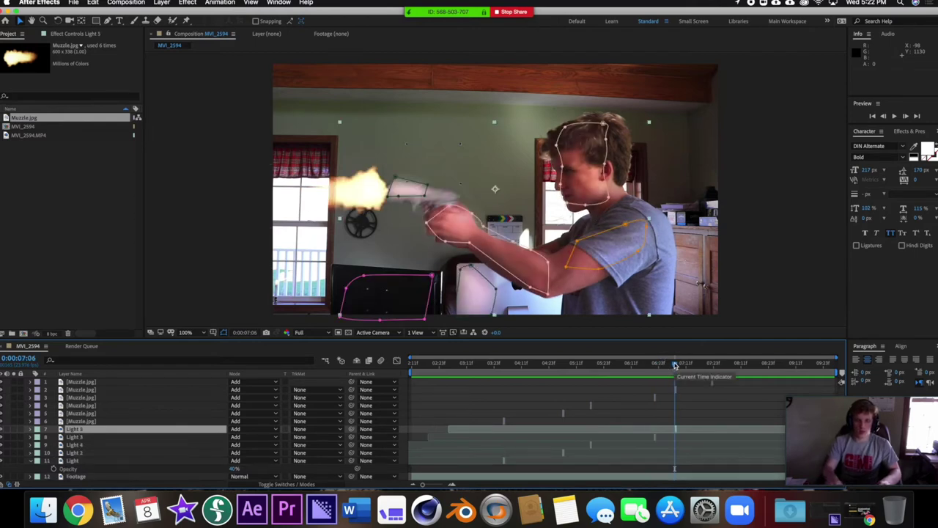
left_click(713, 364)
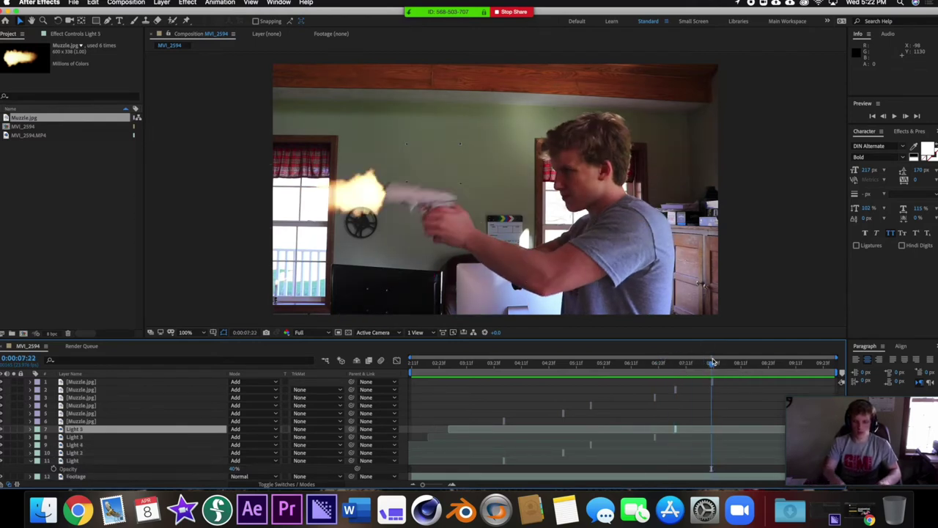
key("super+d")
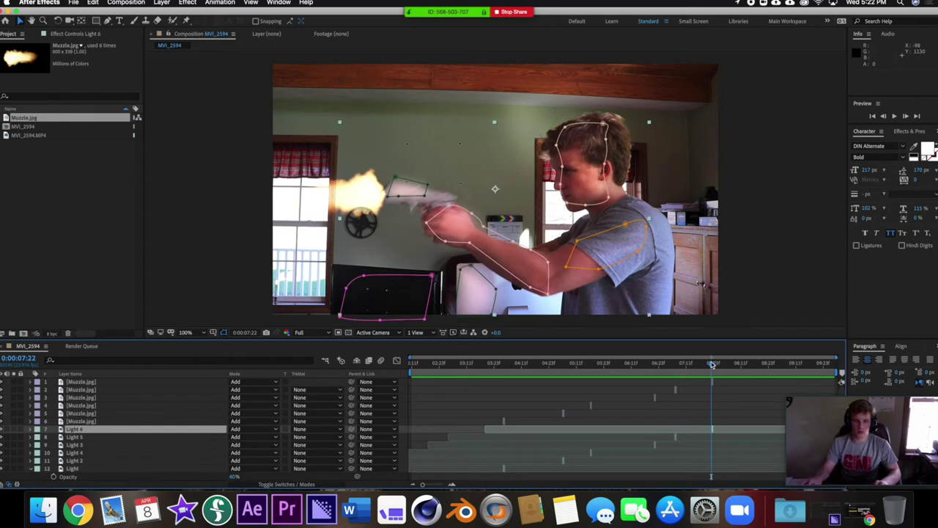
left_click(495, 364)
key("space")
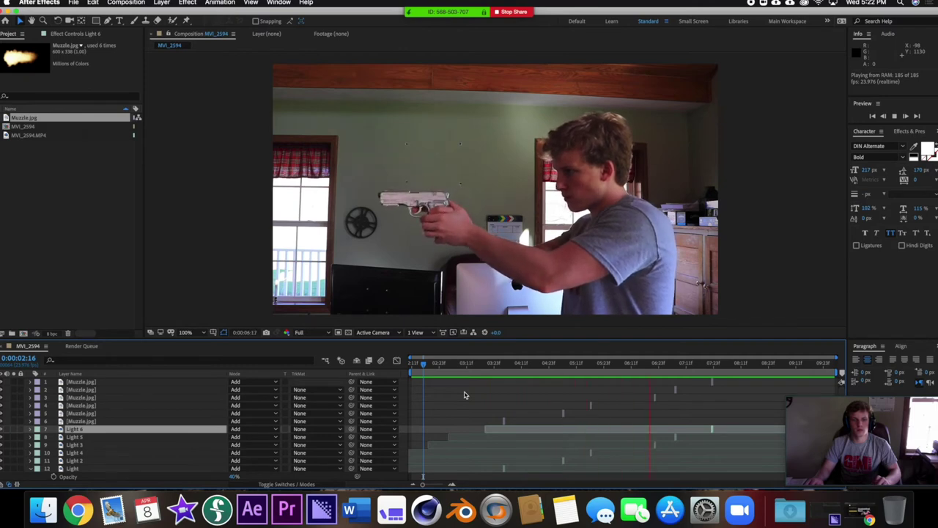
Step: Stop the preview and bring Chrome's free Quarantine Pack product page to the front
left_click(685, 367)
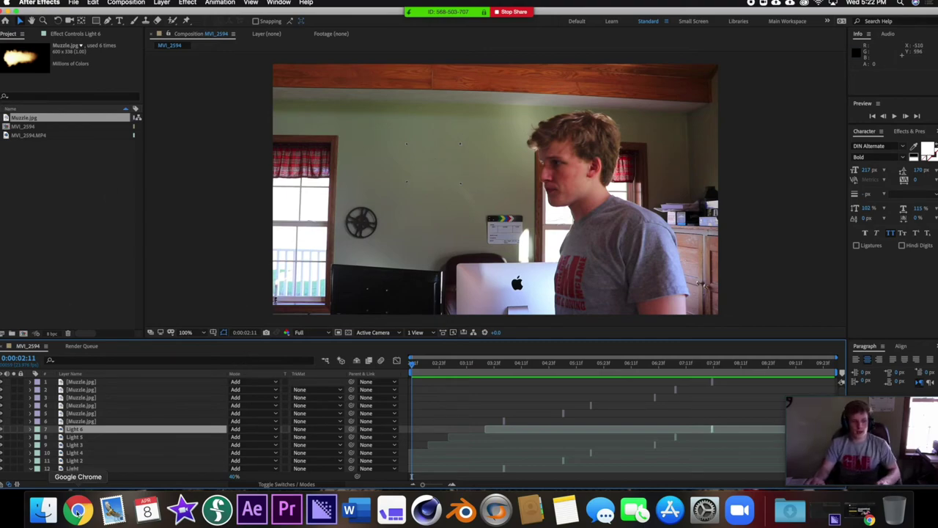
left_click(78, 510)
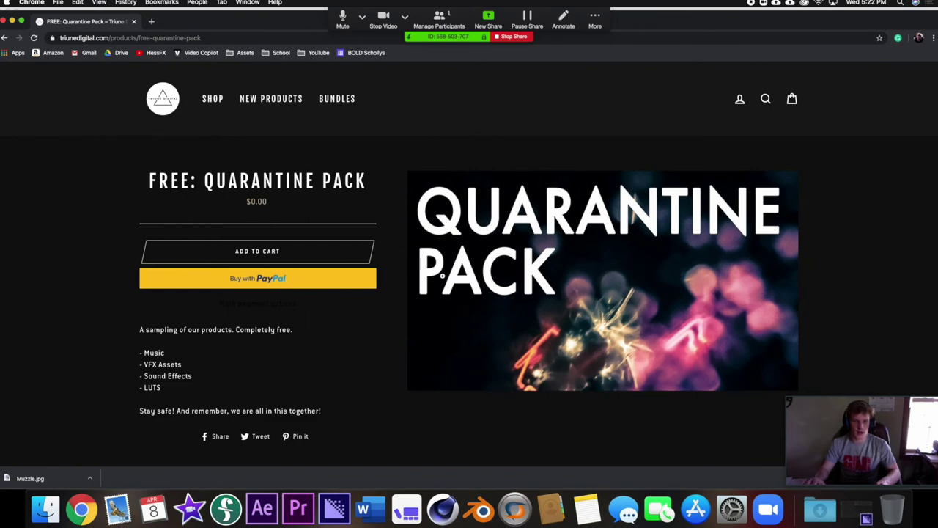
Step: Scroll the Quarantine Pack page and minimize Chrome to return to After Effects
scroll(451, 329, "down", 3)
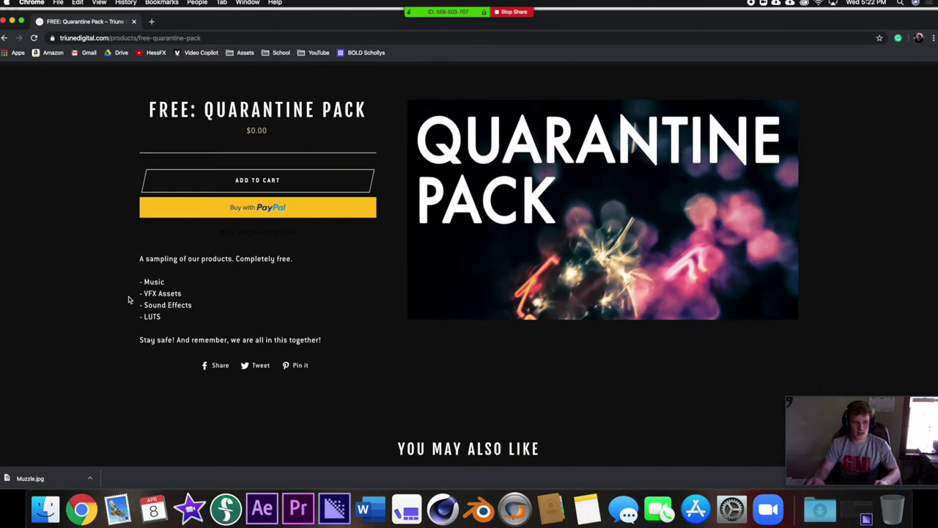
scroll(158, 326, "up", 3)
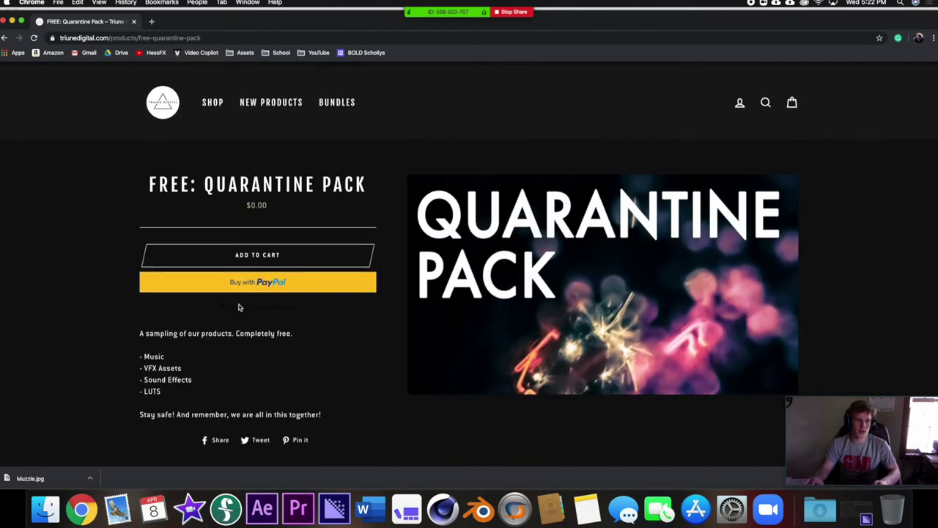
left_click(13, 21)
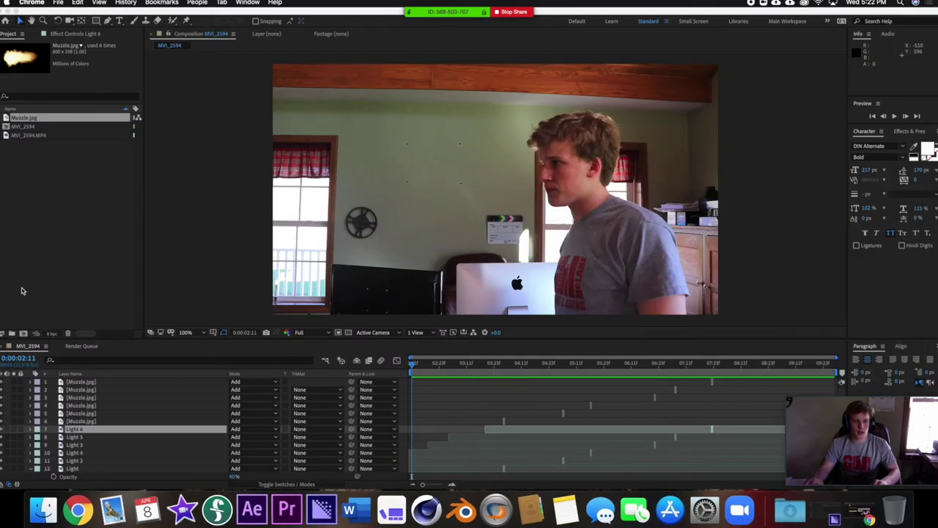
Step: Import 1911-pistol-45cal-6-single-shots.wav from the Quarantine Pack SFX Guns folder into the Project panel
left_click(45, 510)
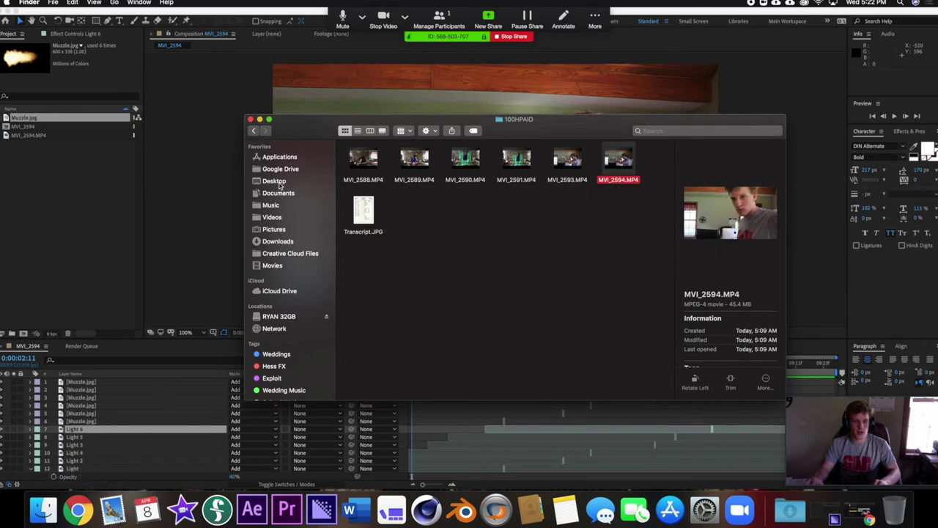
left_click(275, 182)
scroll(408, 226, "down", 3)
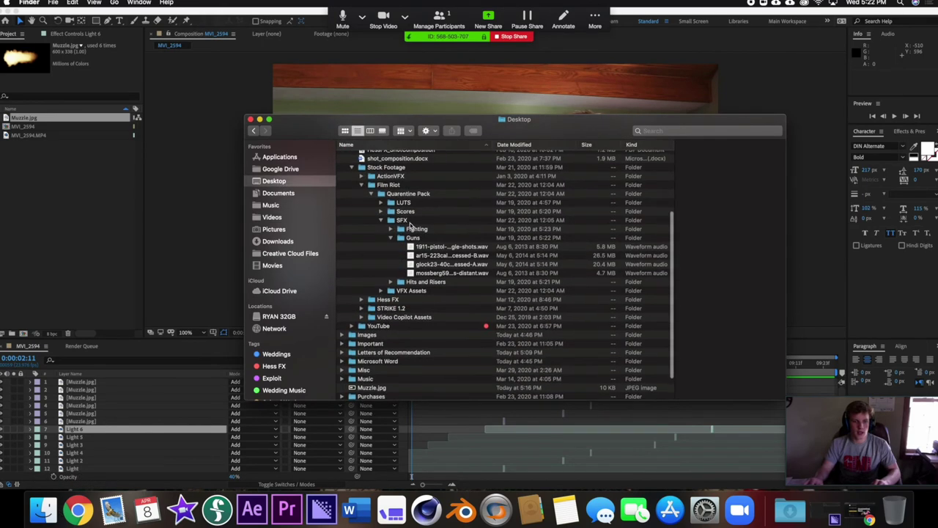
left_click(463, 248)
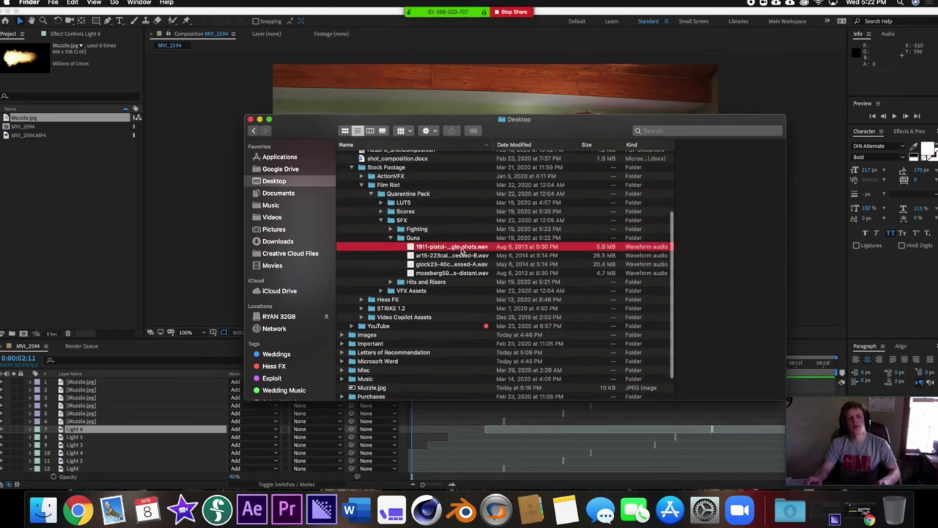
left_click_drag(462, 248, 18, 184)
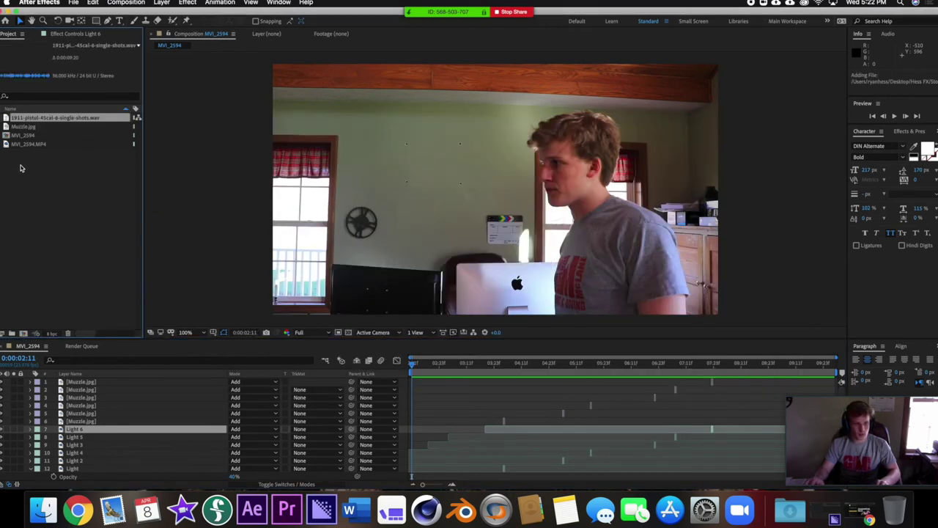
Step: Preview the pistol sound, then add it as the top MVI_2594 layer with its waveform shown
double_click(27, 120)
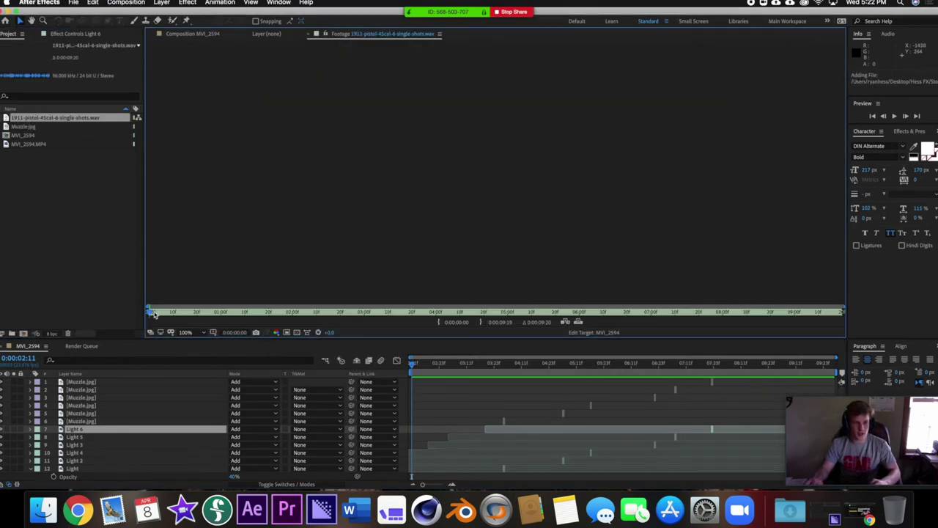
left_click_drag(174, 315, 192, 314)
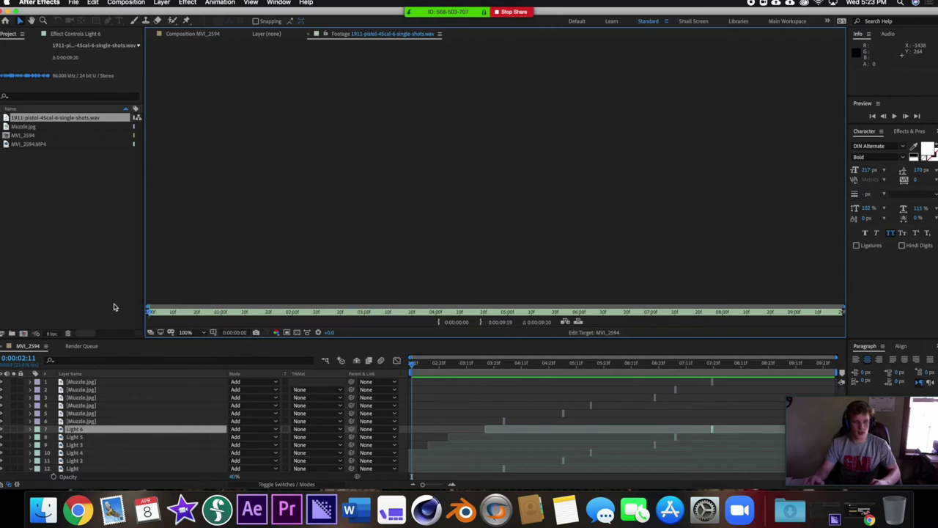
left_click(203, 35)
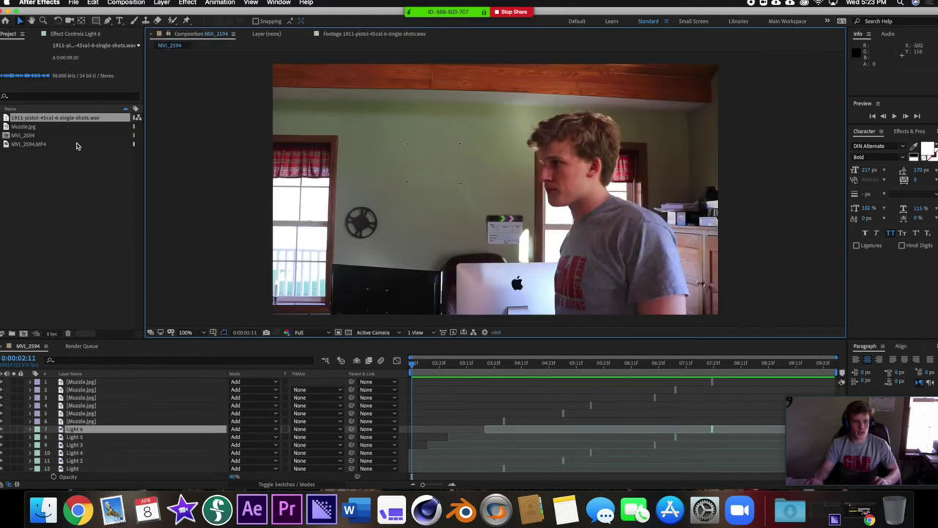
left_click_drag(65, 120, 102, 382)
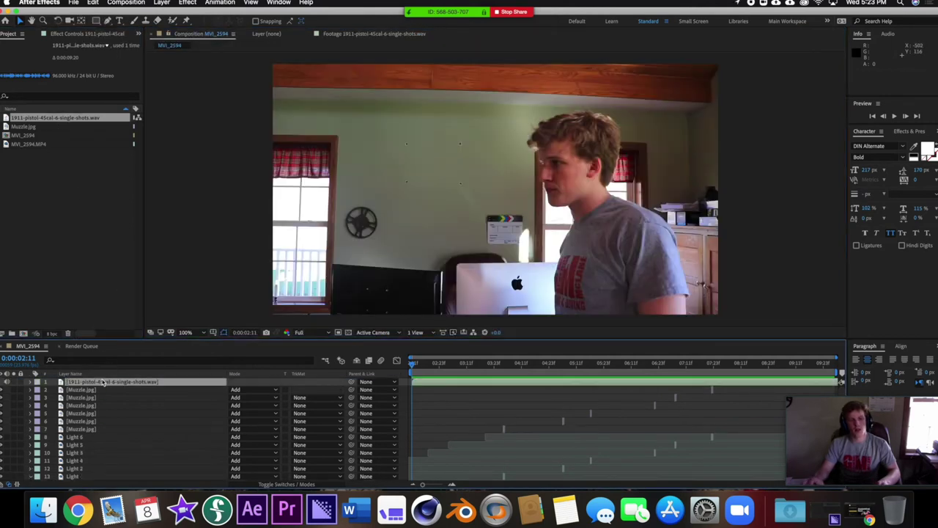
left_click(32, 383)
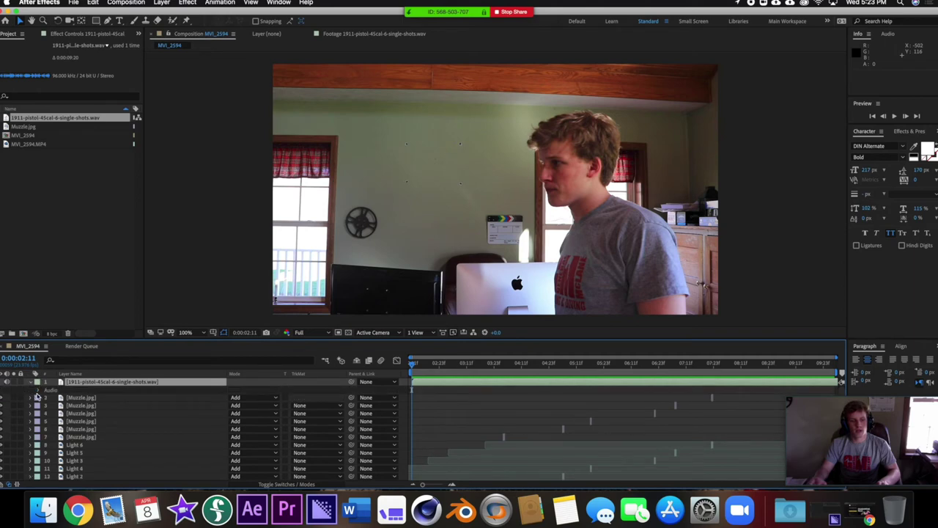
left_click(39, 390)
left_click(48, 406)
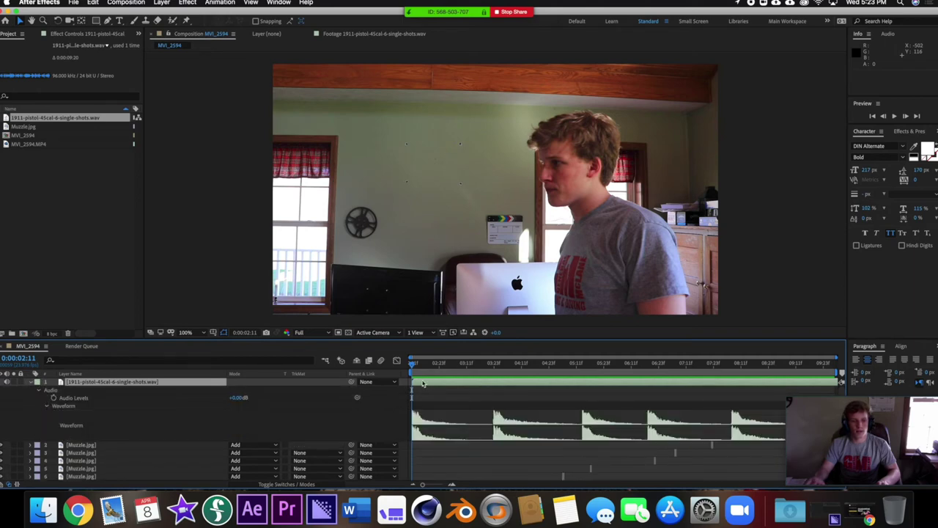
Step: Start the pistol sound at the first muzzle flash and split it where the first shot ends
left_click_drag(412, 369, 503, 369)
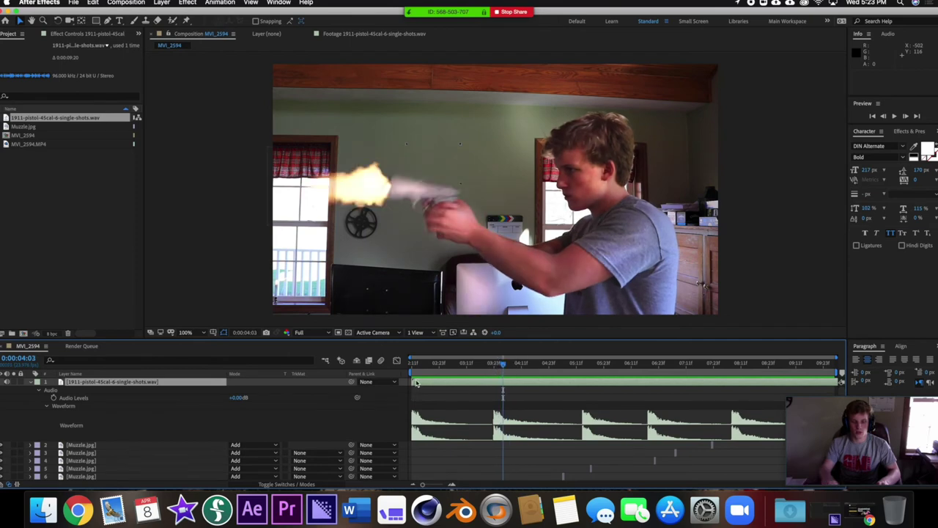
key("bracketleft")
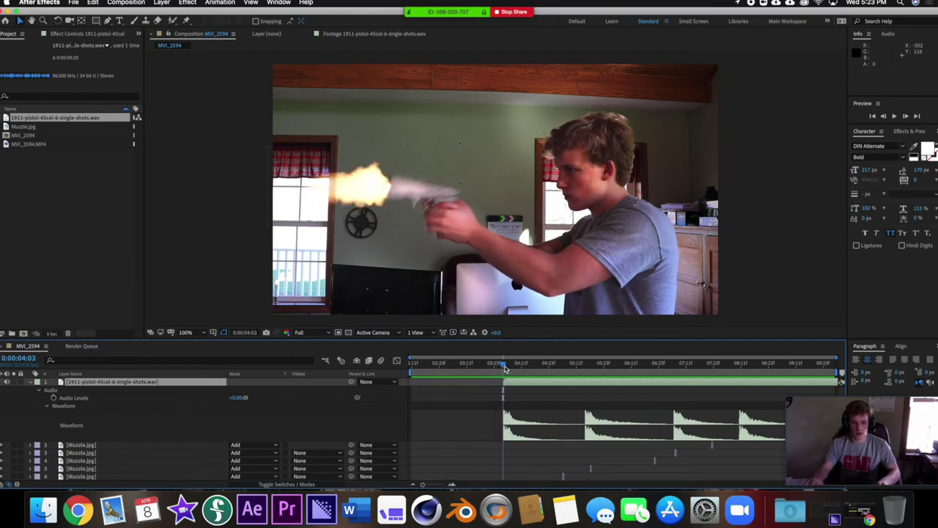
left_click_drag(507, 369, 563, 369)
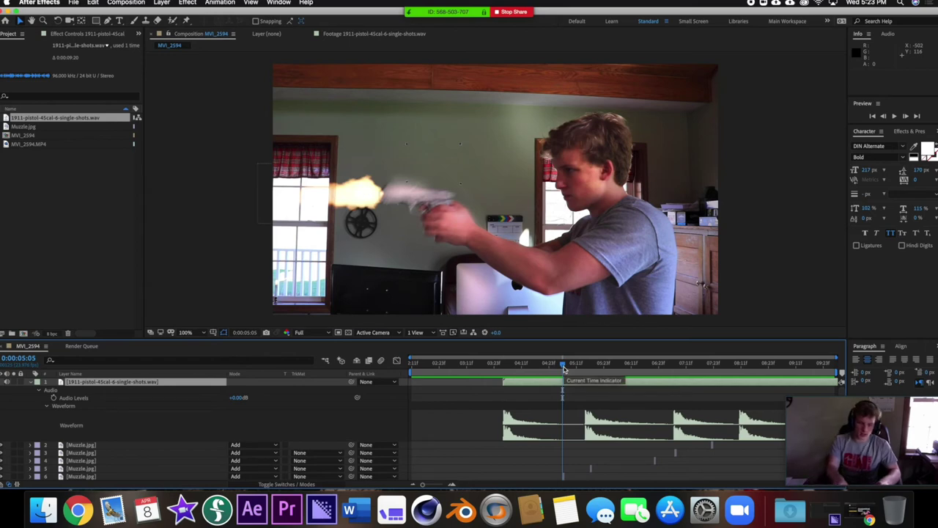
key("super+shift+d")
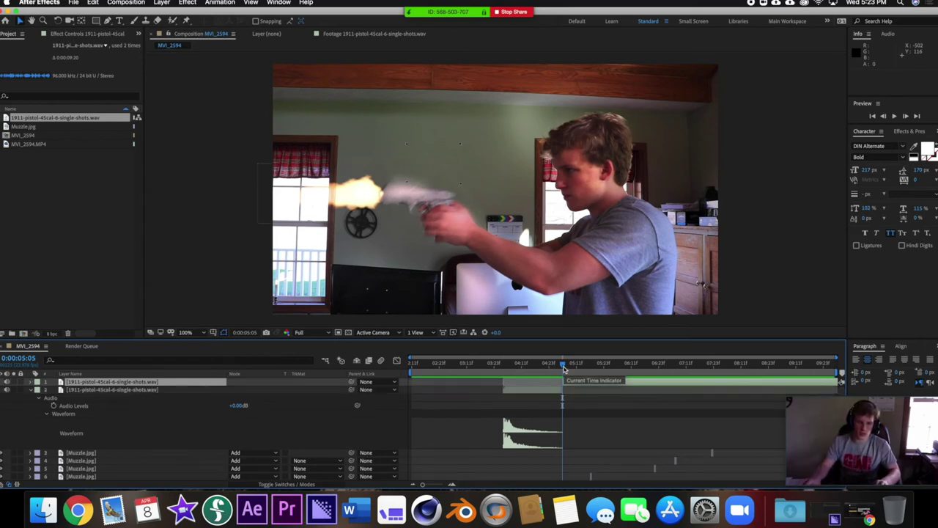
Step: Show the top sound piece's waveform and nudge the later shot sounds slightly earlier
left_click(31, 389)
left_click(30, 381)
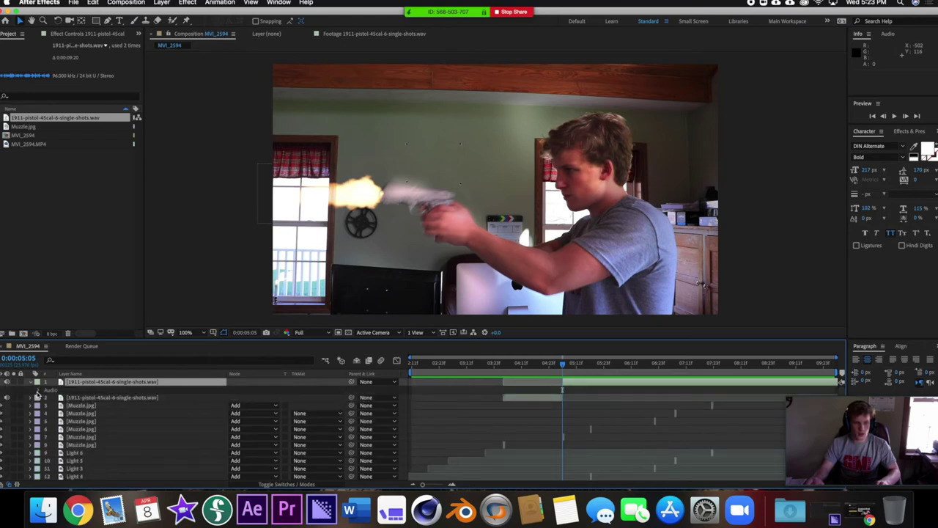
left_click(38, 389)
left_click(46, 405)
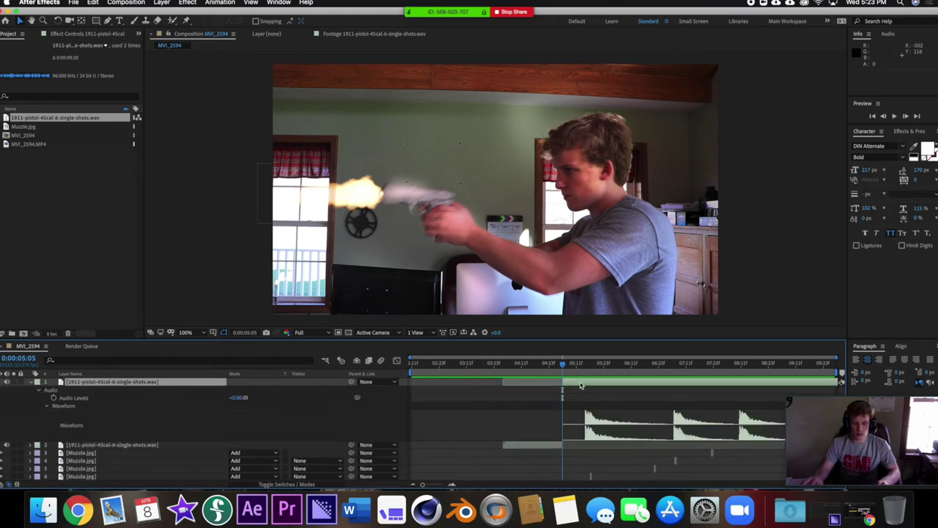
mouse_move(580, 385)
left_mouse_down()
mouse_move(562, 385)
mouse_move(574, 386)
left_mouse_up()
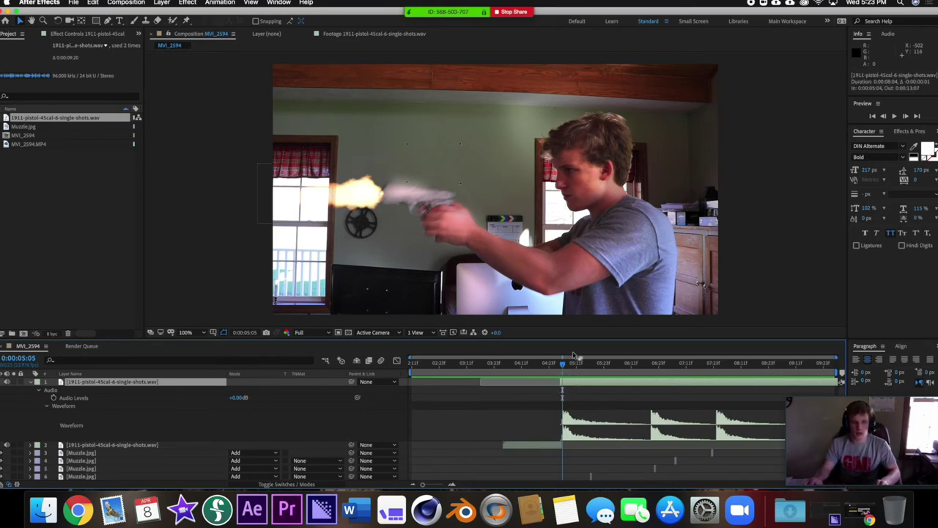
Step: Preview the first shot's timing and scrub to the next muzzle flash
left_click(434, 364)
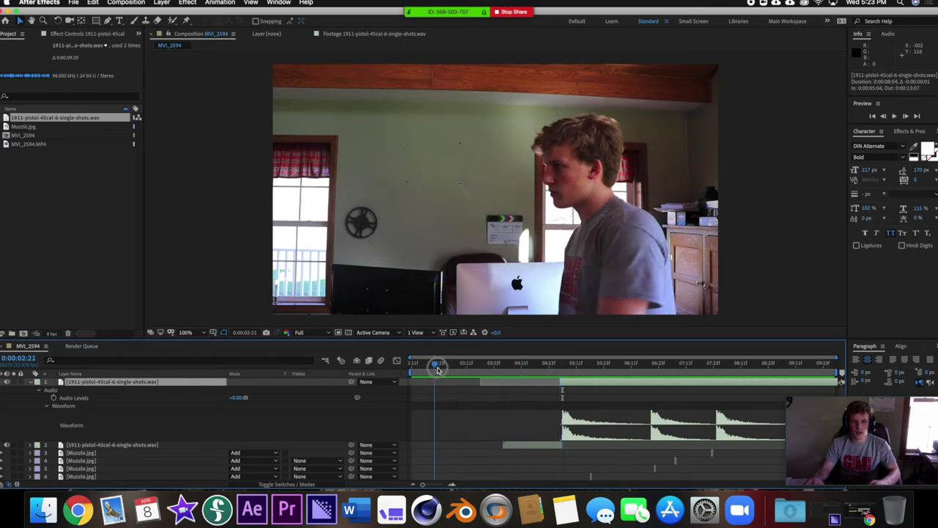
key("space")
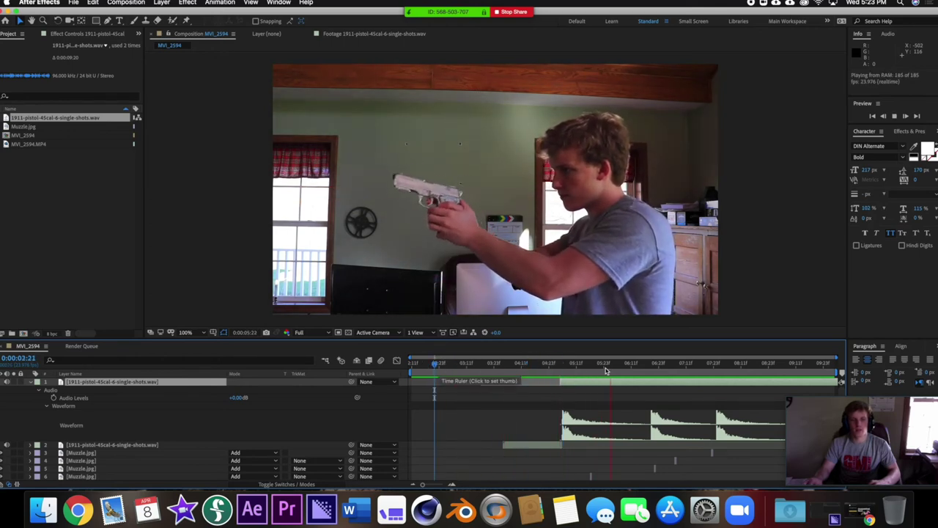
left_click(579, 366)
mouse_move(578, 368)
left_mouse_down()
mouse_move(614, 366)
mouse_move(585, 368)
mouse_move(591, 375)
left_mouse_up()
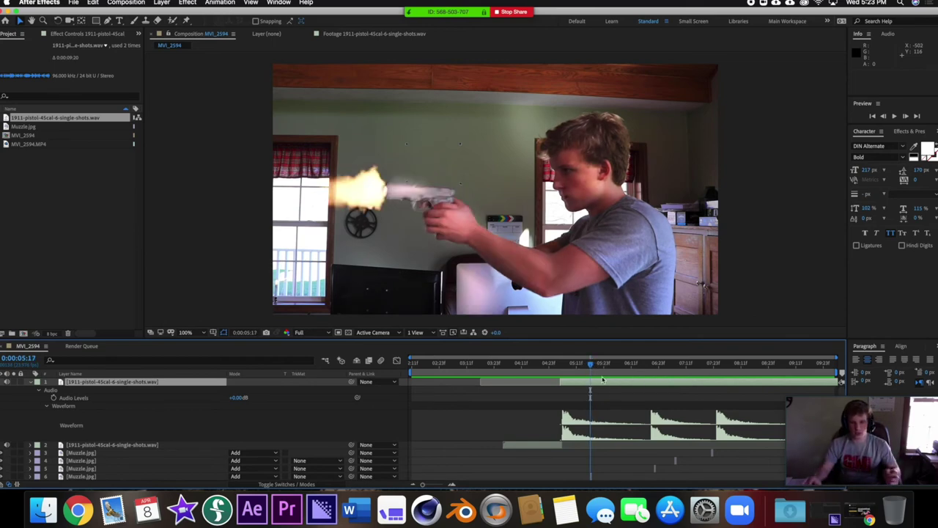
Step: Duplicate the pistol audio layer and trim the duplicate's end at the next trigger pull
left_click_drag(611, 368, 650, 368)
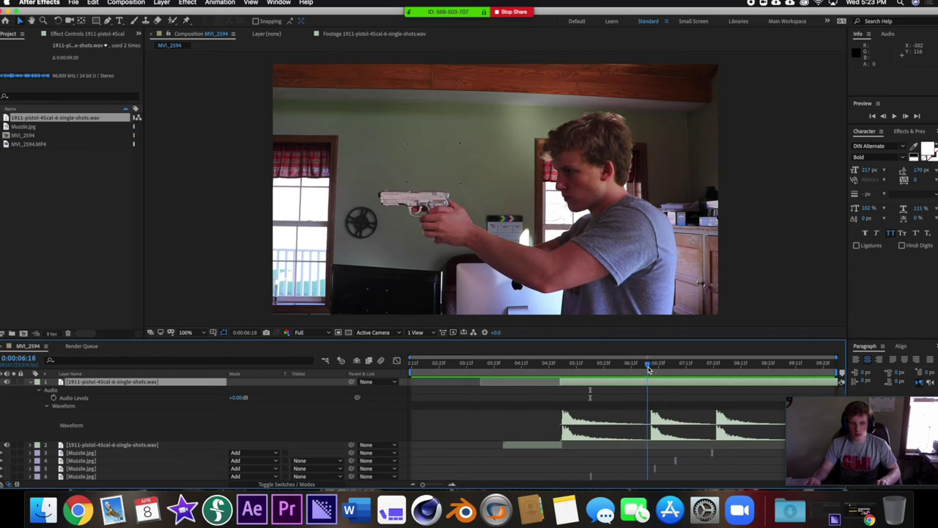
key("super+d")
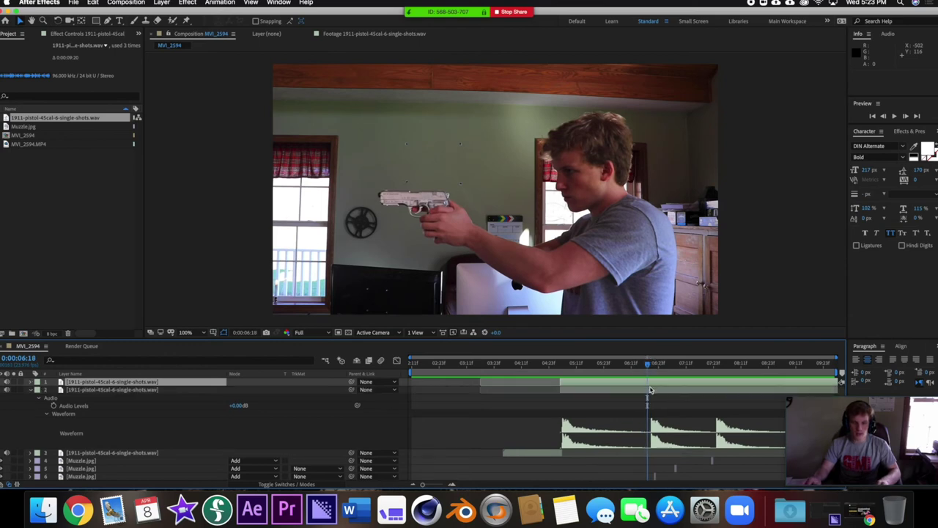
key("alt+]")
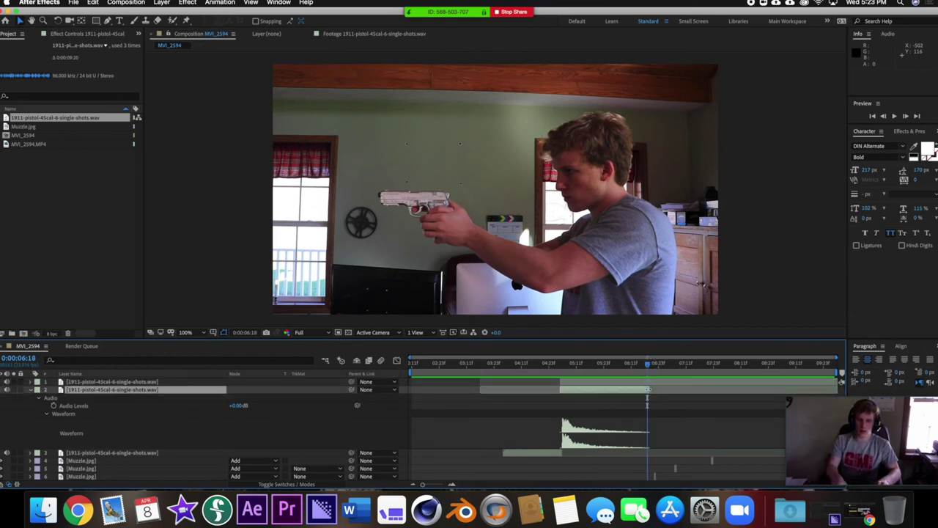
left_click_drag(650, 367, 592, 372)
Step: Show the top sound layer's waveform, trial-shift it earlier, then undo the move
left_click(386, 381)
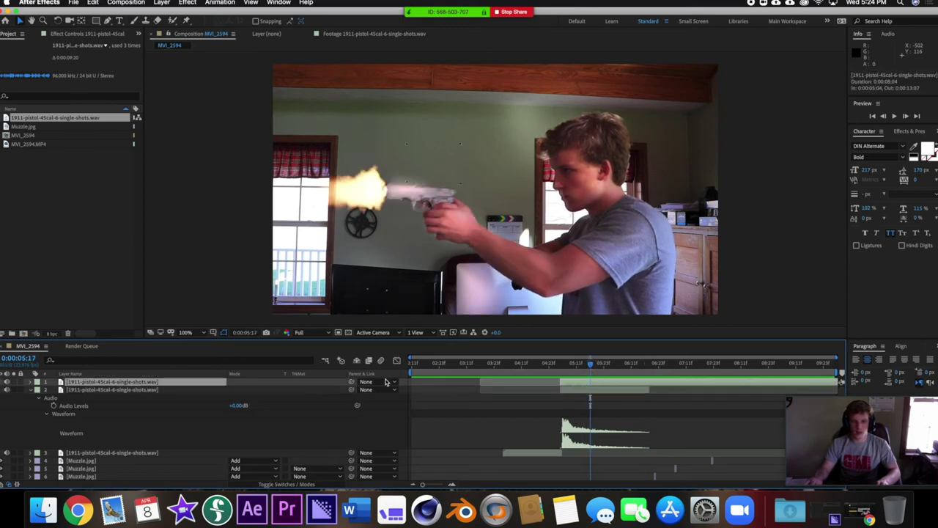
left_click(31, 389)
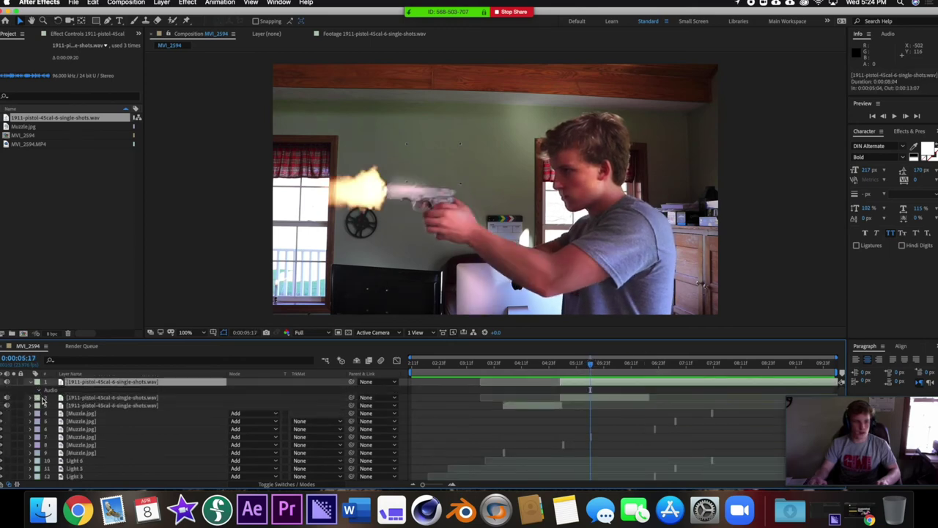
left_click(39, 390)
left_click(47, 405)
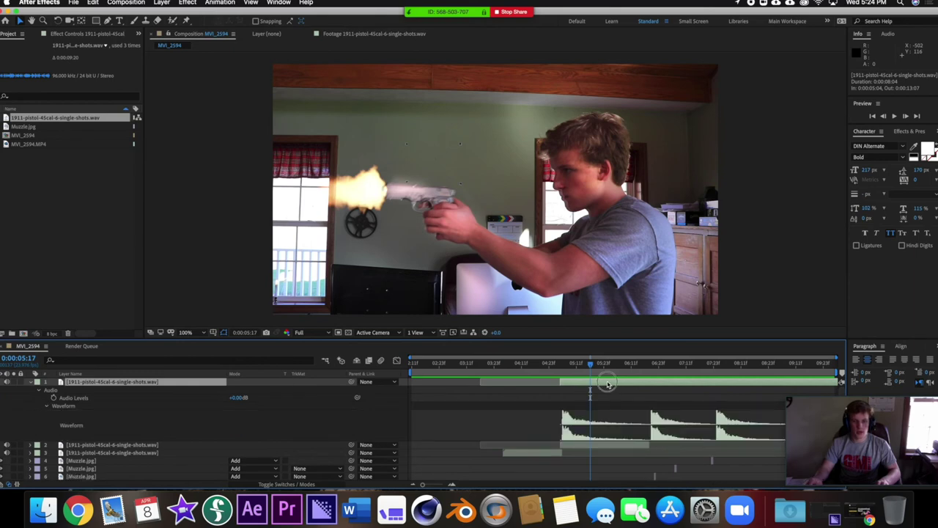
left_click_drag(606, 384, 551, 384)
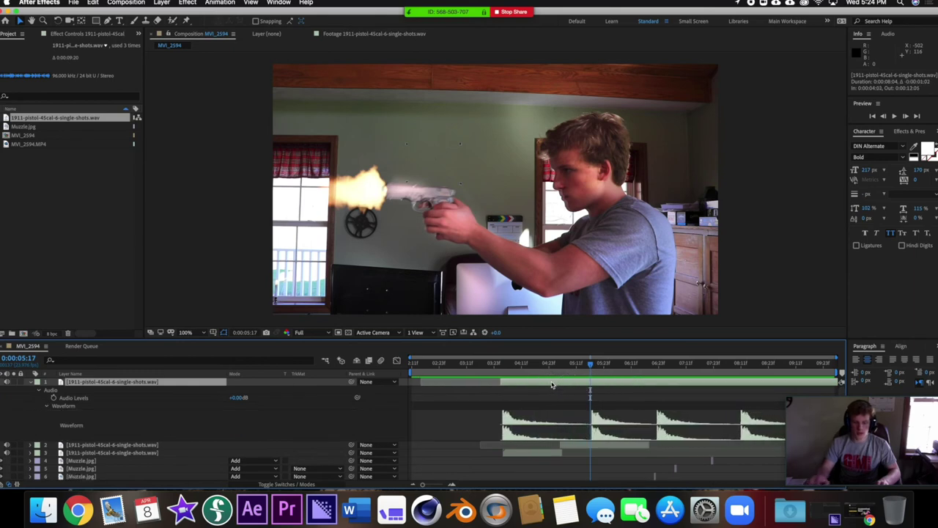
key("super+z")
Step: Preview with sound, locate the 0:00:06:21 muzzle flash, and split the sound layer there
left_click(447, 365)
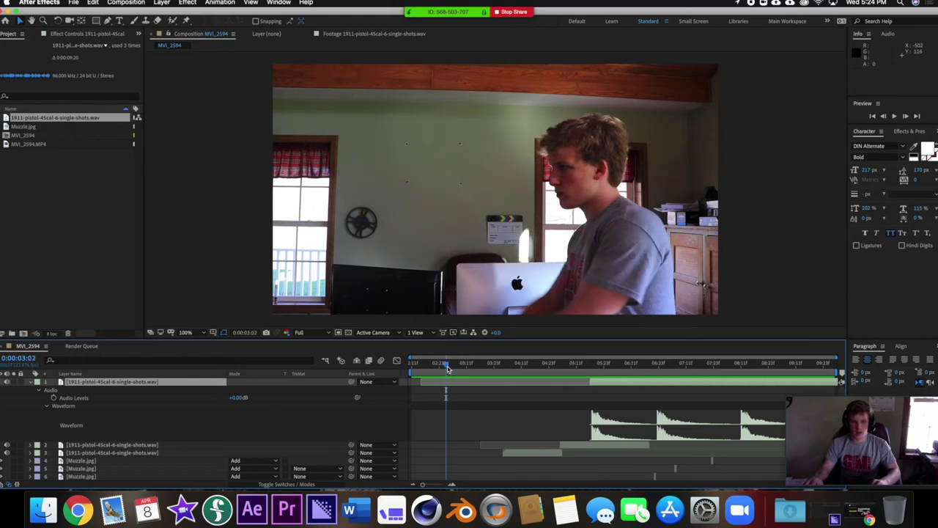
key("space")
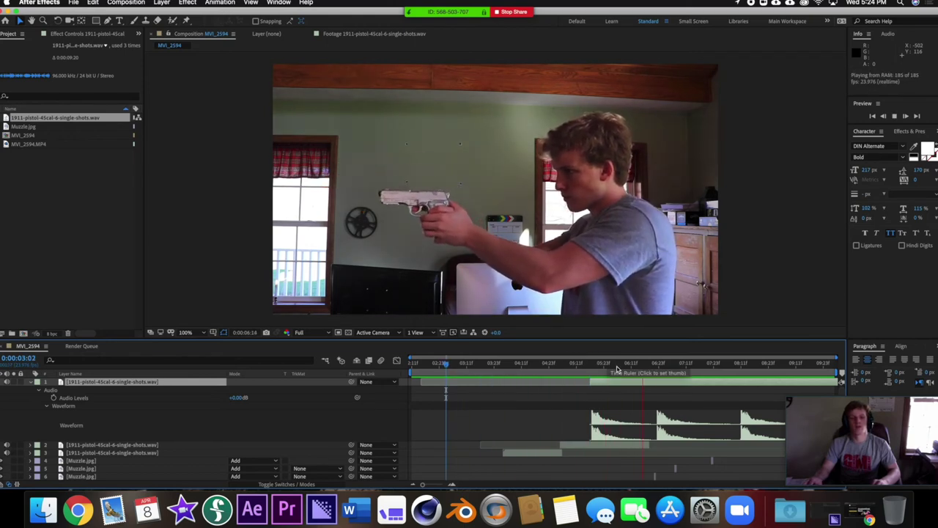
left_click_drag(617, 369, 642, 369)
key("space")
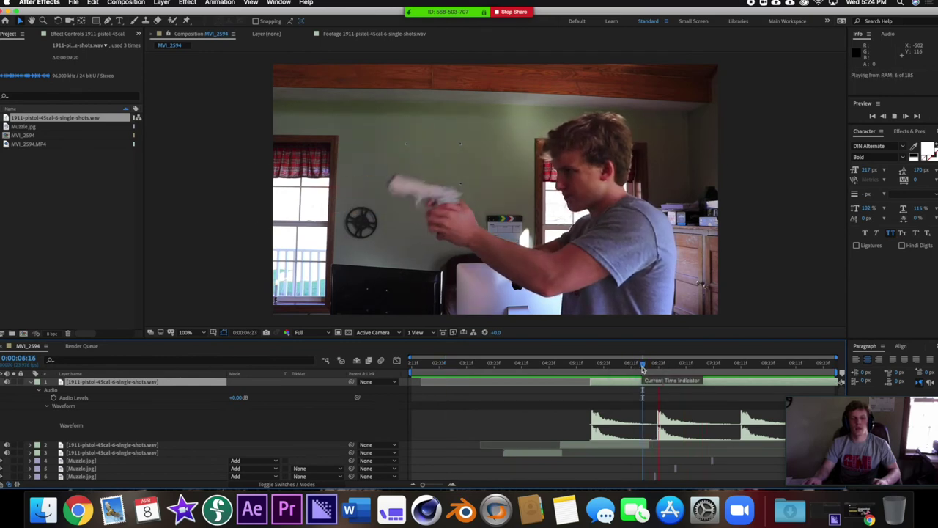
left_click(657, 368)
left_click_drag(656, 370, 656, 367)
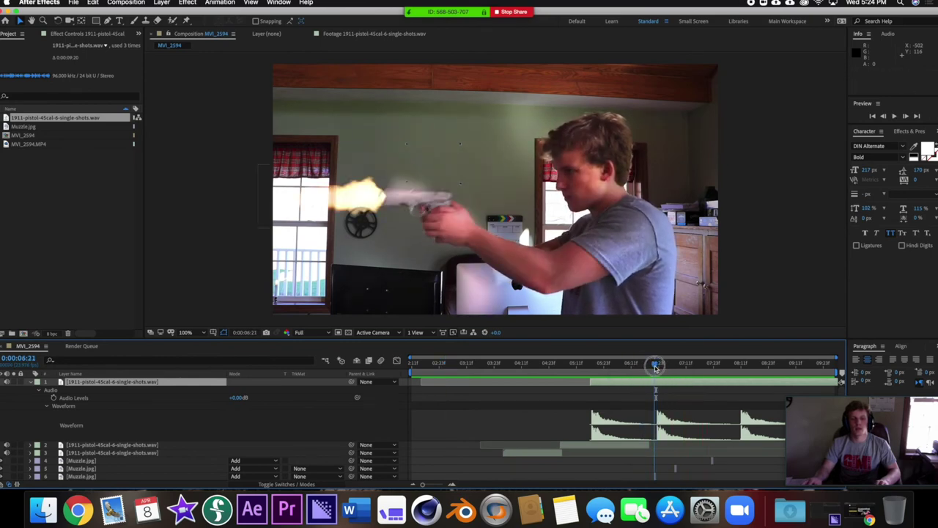
key("super+shift+d")
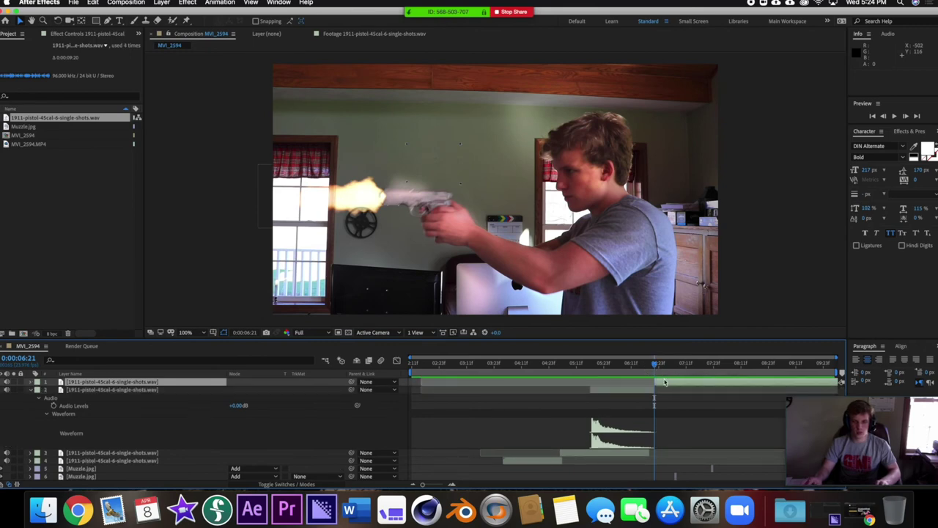
Step: Locate the 0:00:07:06 flash, split the sound again, and reveal the top layer's waveform
left_click(636, 364)
key("space")
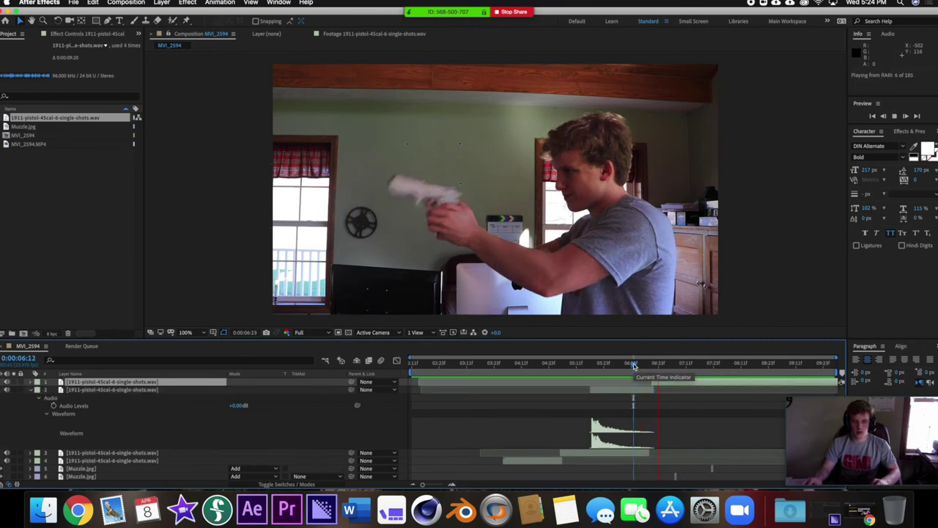
left_click_drag(633, 365, 676, 365)
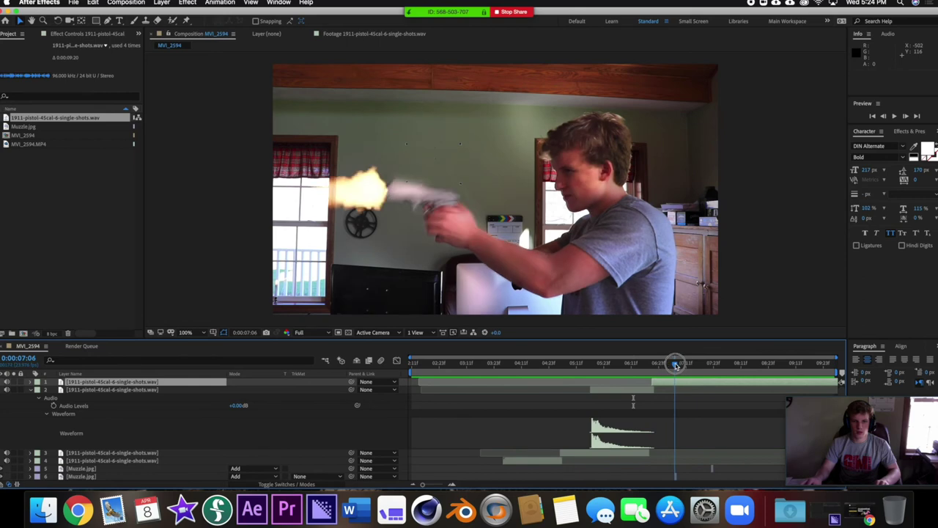
key("super+shift+d")
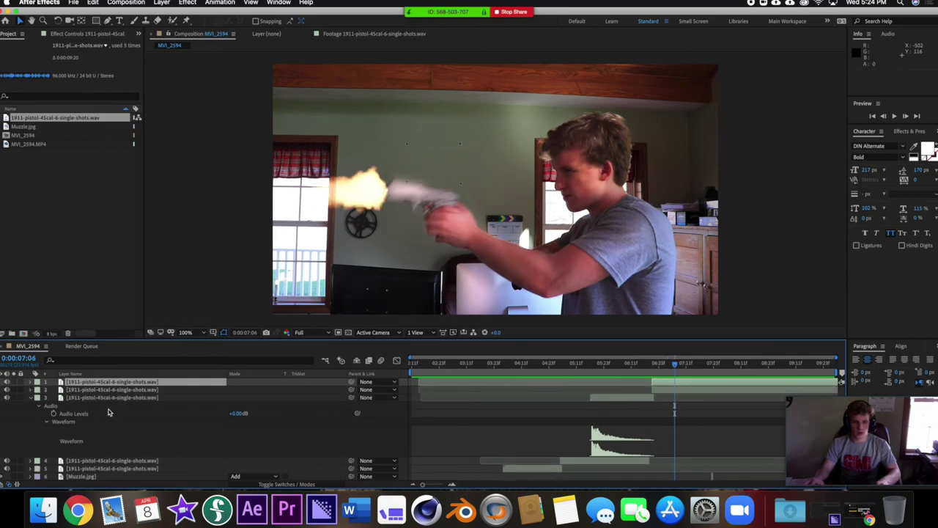
left_click(30, 397)
left_click(30, 381)
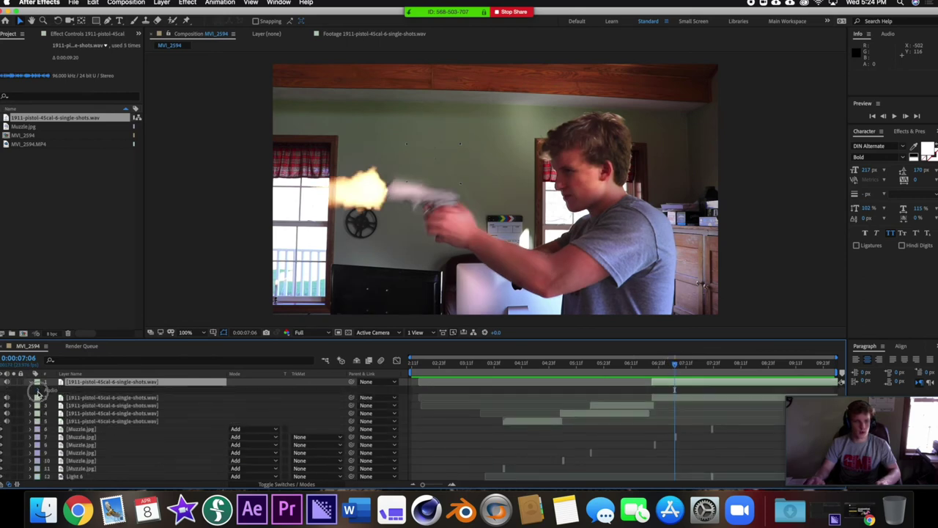
left_click(39, 389)
left_click(47, 405)
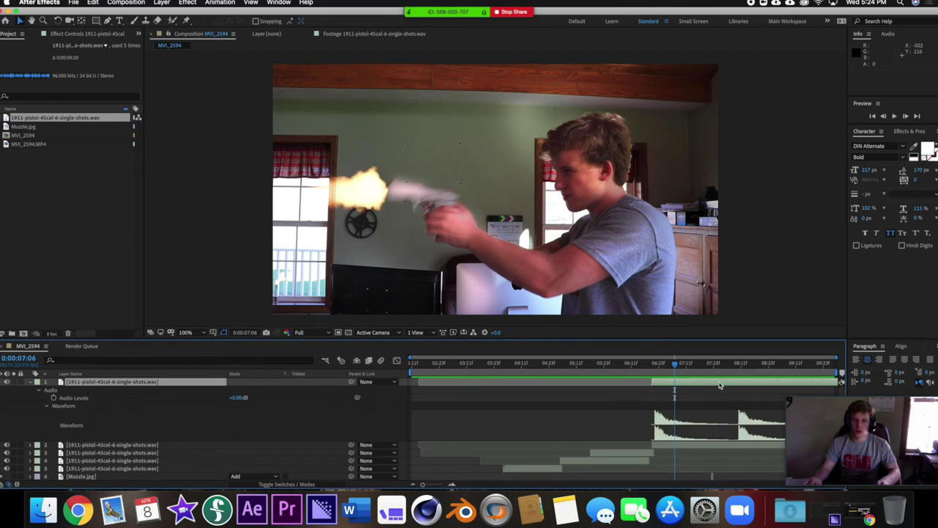
Step: Slide the shot sound to start at the 0:00:07:06 flash, then split at the next trigger pull
left_click_drag(720, 385, 656, 386)
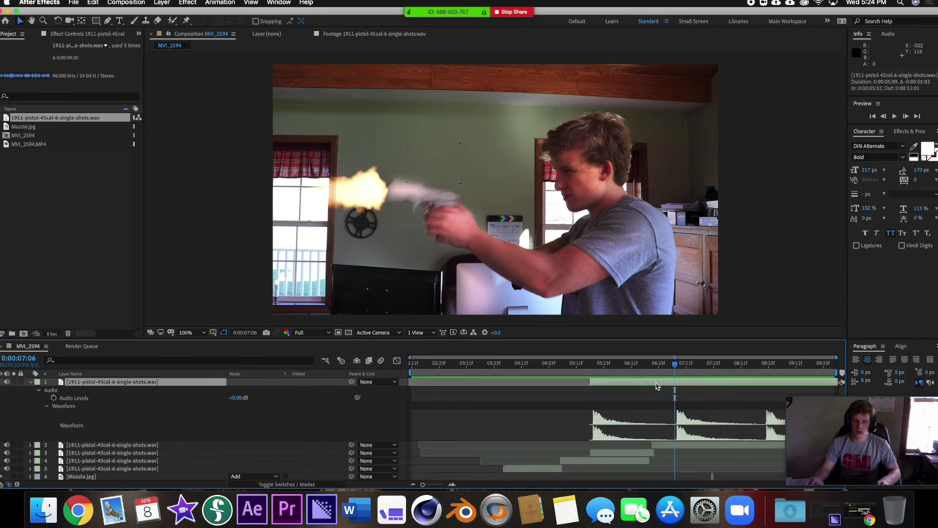
key("alt+bracketright")
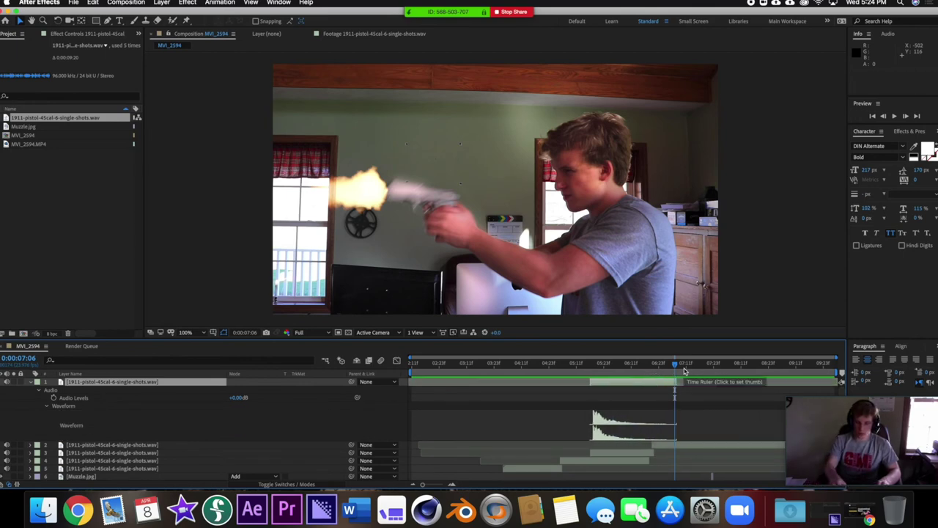
key("bracketleft")
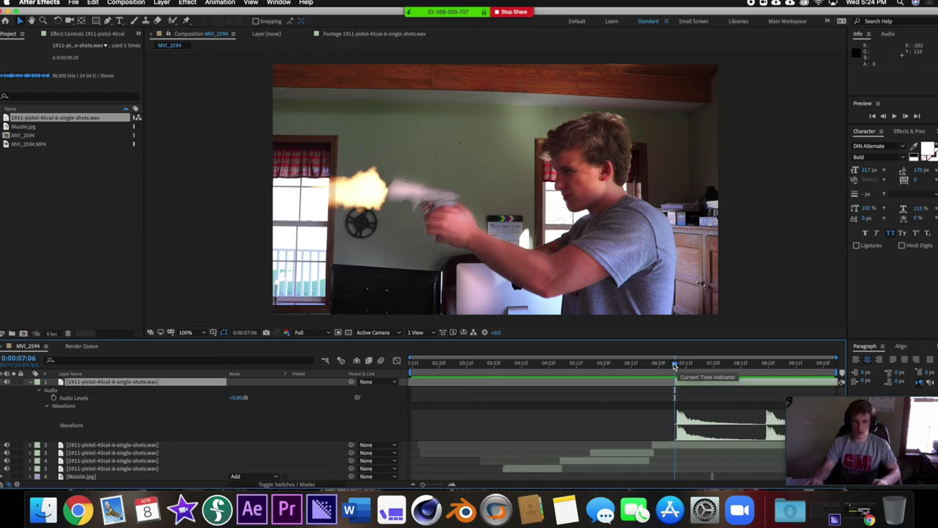
left_click_drag(676, 365, 711, 371)
key("ctrl+shift+d")
Step: Preview the shot timing from 0:00:06:12 with the top pistol-shot sound layer selected
scroll(219, 432, "down", 2)
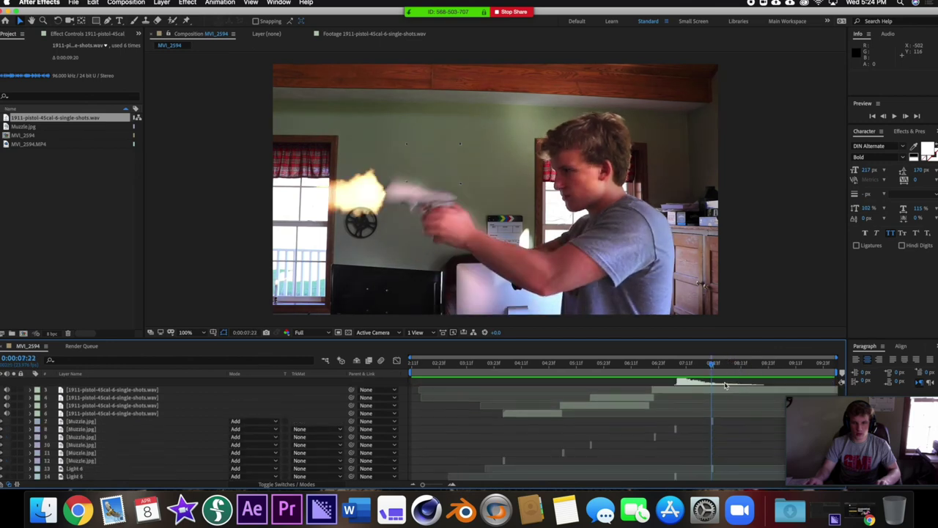
scroll(766, 384, "up", 1)
left_click(722, 386)
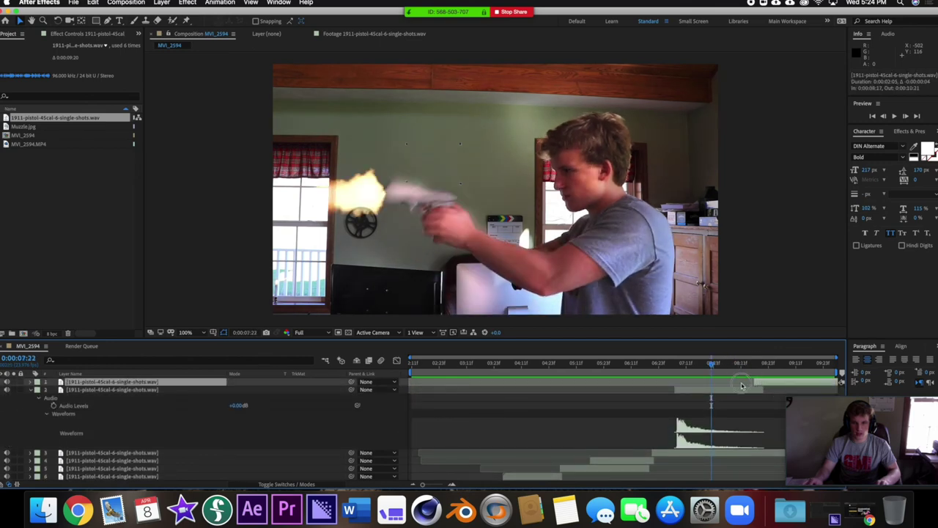
left_click_drag(711, 364, 633, 365)
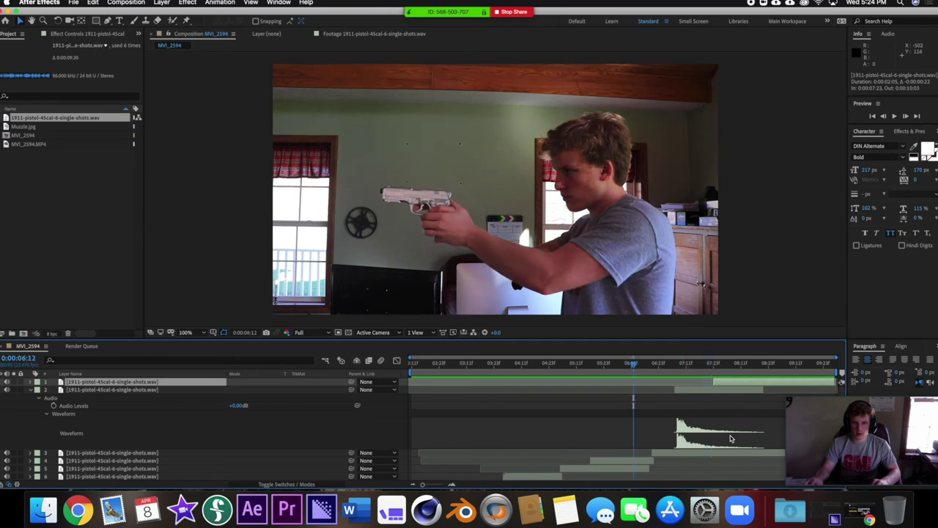
scroll(733, 440, "down", 2)
key("space")
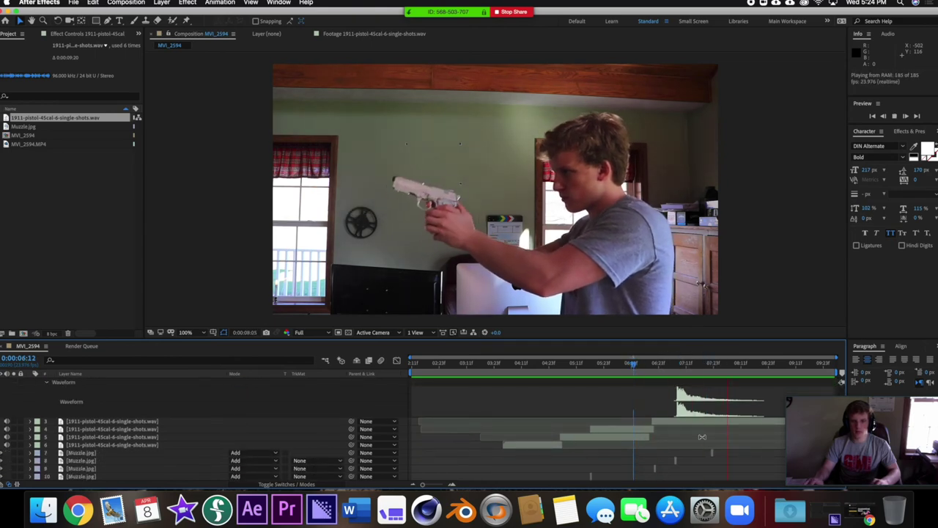
key("space")
key("space")
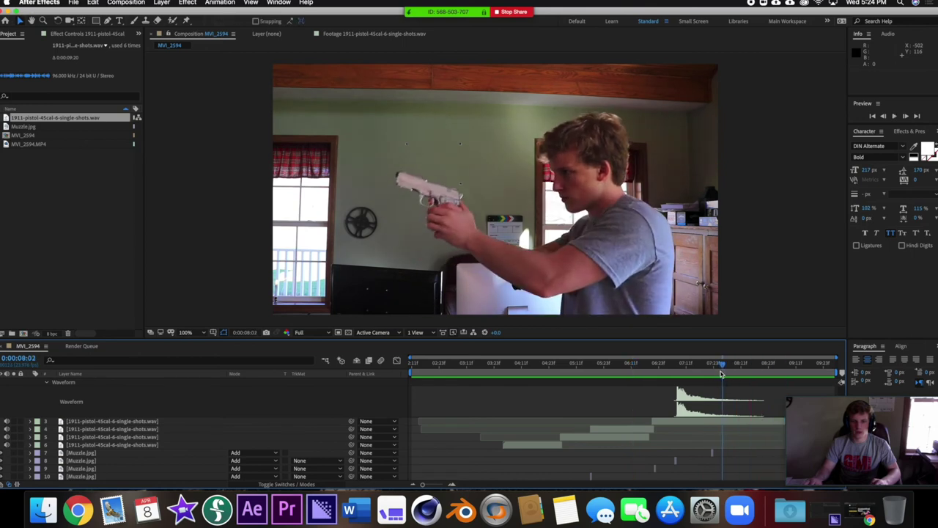
Step: Collapse layer 2's audio properties and preview the whole composition from 0:00:02:11
left_click(735, 423)
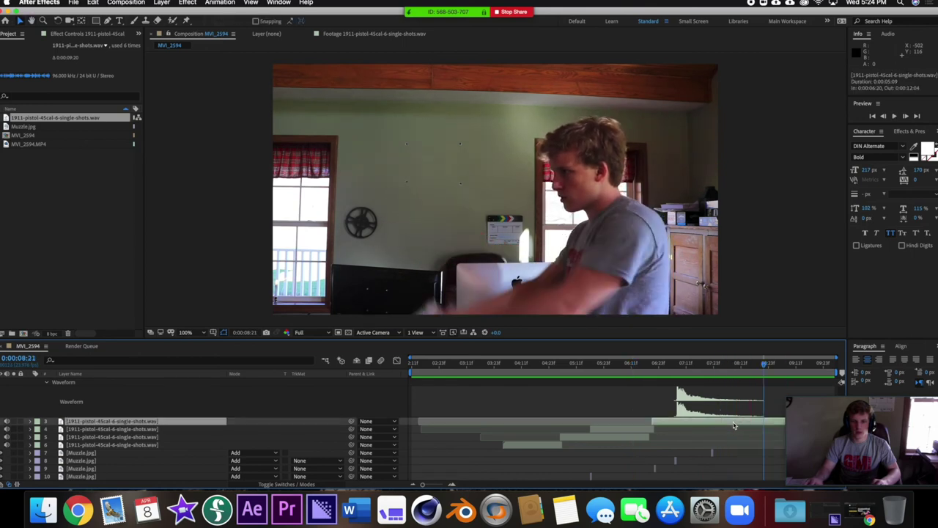
left_click_drag(744, 359, 413, 364)
scroll(39, 410, "up", 2)
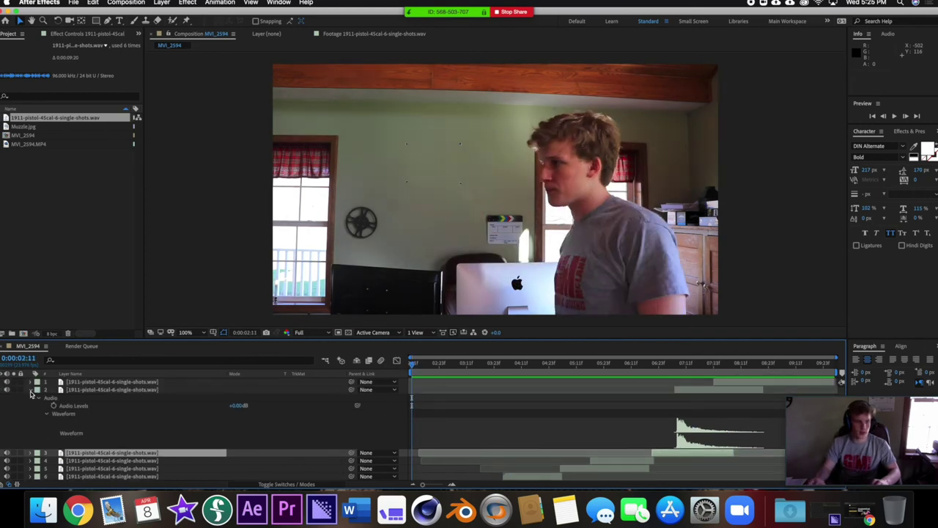
left_click(30, 390)
key("space")
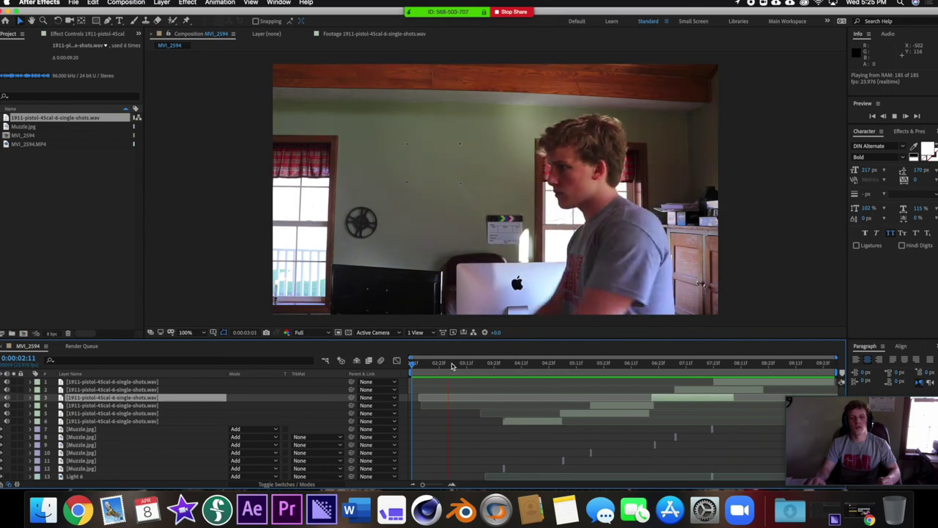
left_click_drag(529, 362, 498, 364)
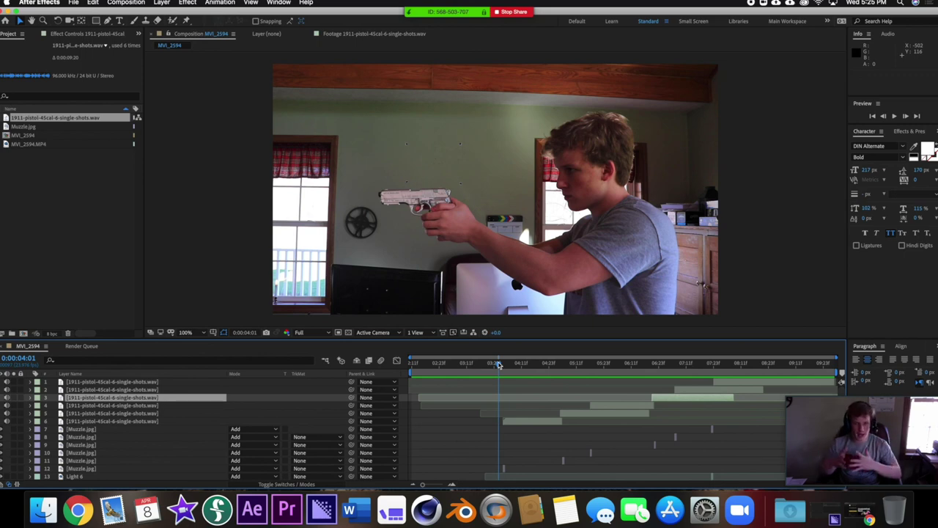
left_click_drag(499, 367, 504, 368)
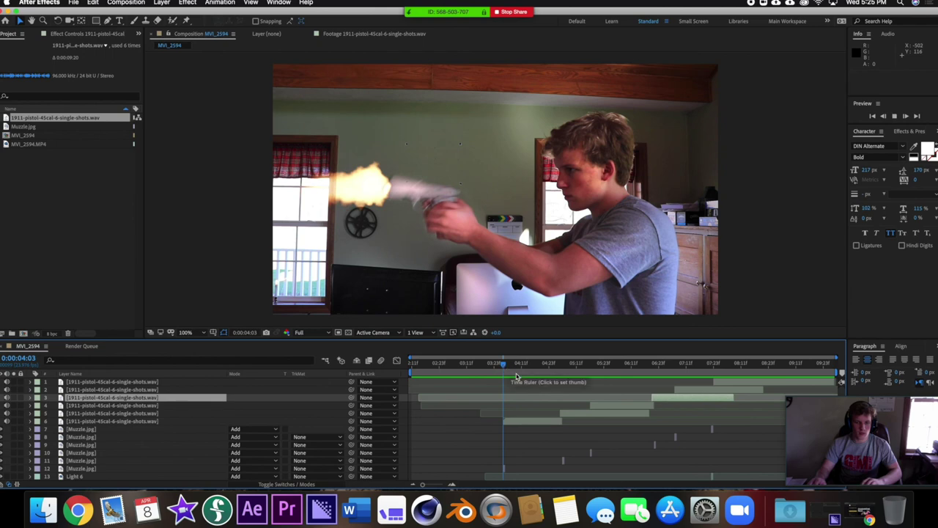
key("Page_Down")
key("Page_Down")
left_click_drag(497, 361, 490, 363)
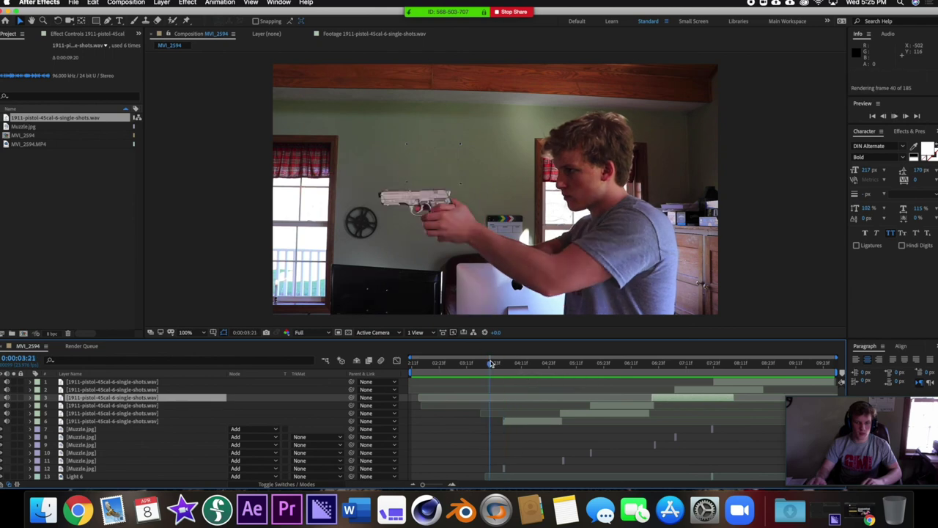
key("space")
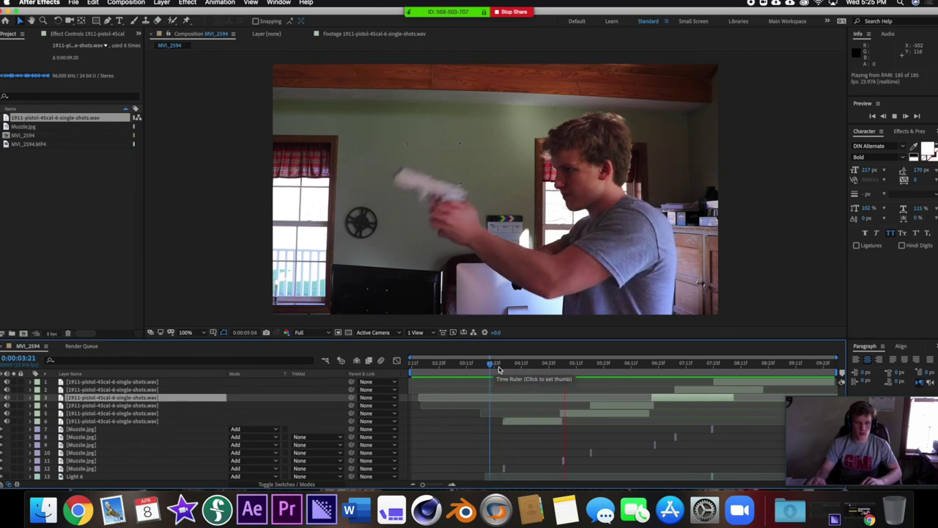